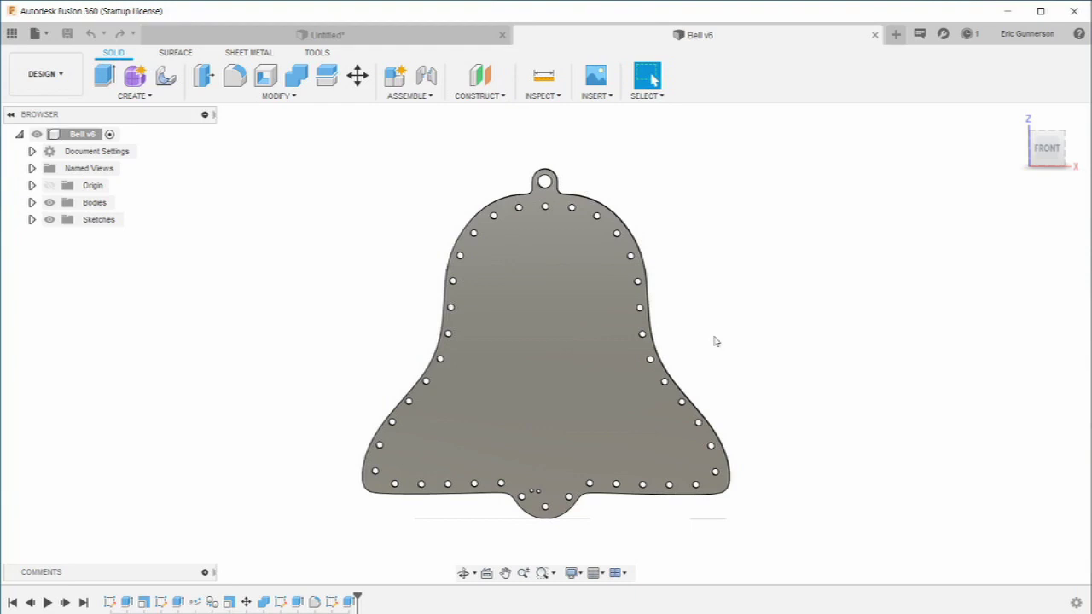
- Switch to the untitled design and start a new sketch on the front XZ plane
mouse_move(716, 342)
shift+middle_down()
mouse_move(732, 327)
mouse_move(773, 330)
mouse_move(745, 385)
mouse_move(714, 310)
mouse_move(668, 332)
mouse_move(607, 334)
mouse_move(670, 349)
mouse_move(716, 323)
mouse_move(724, 336)
shift+middle_up()
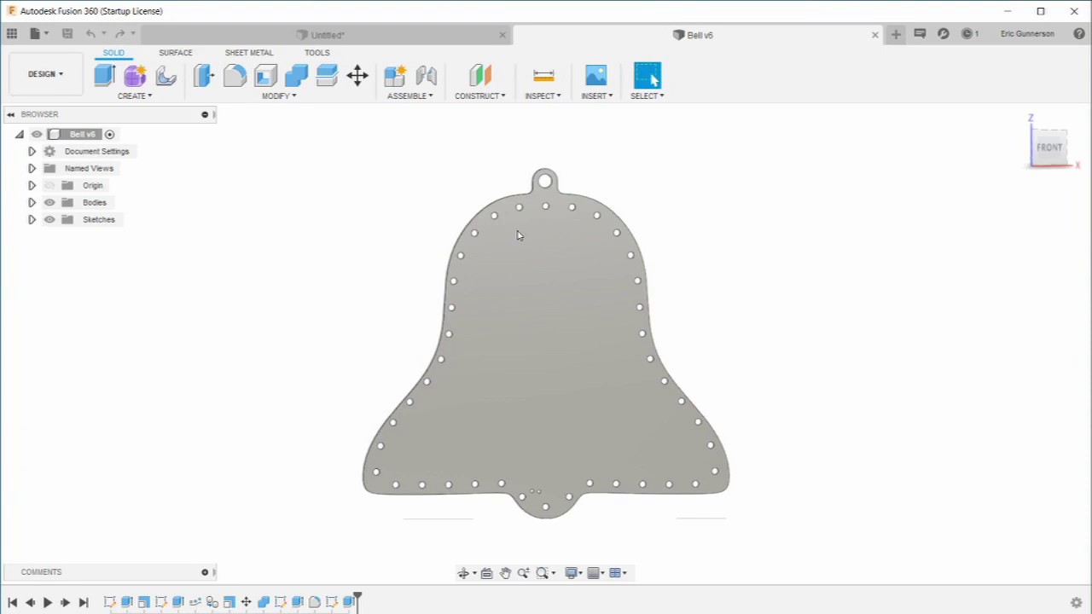
click(337, 35)
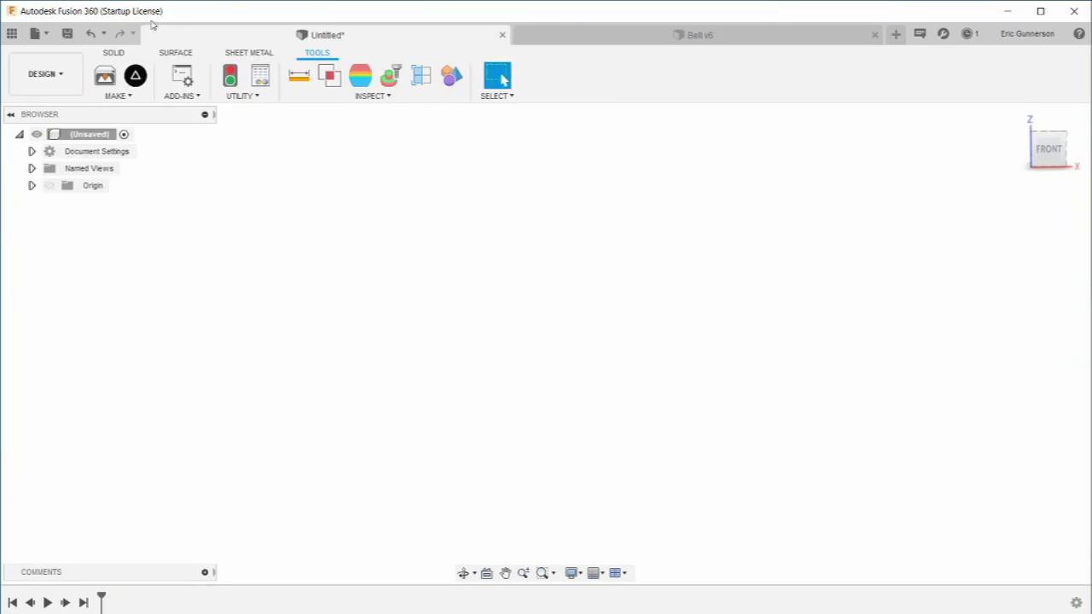
click(113, 52)
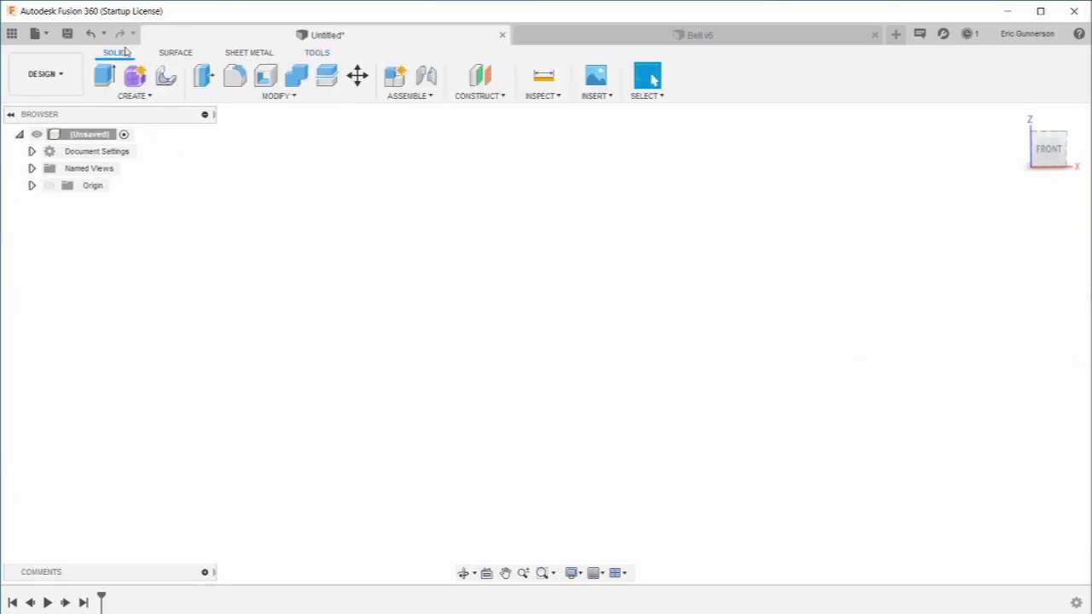
click(135, 97)
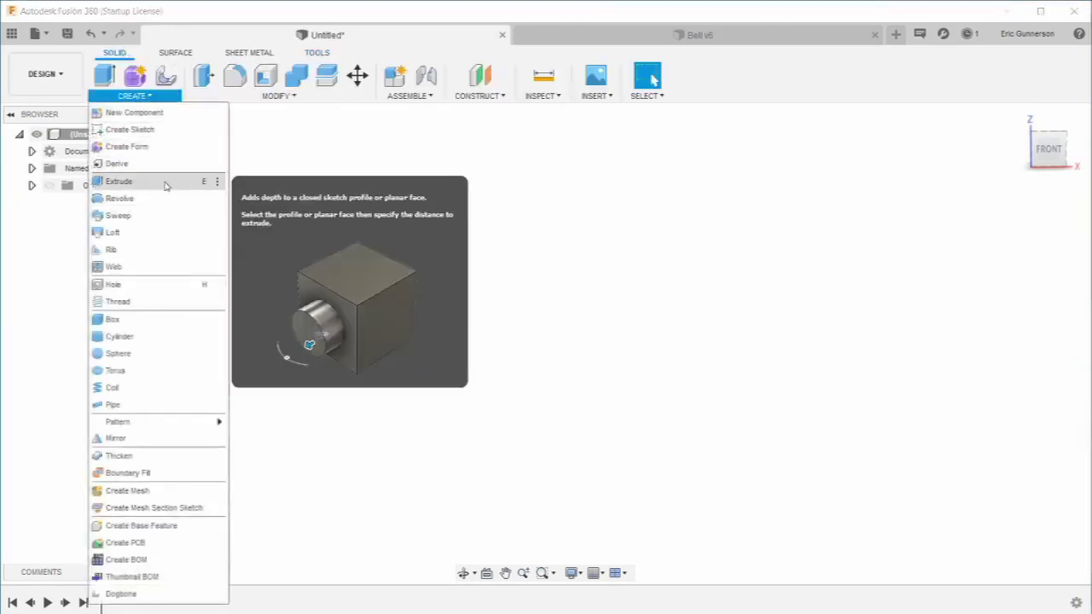
click(161, 132)
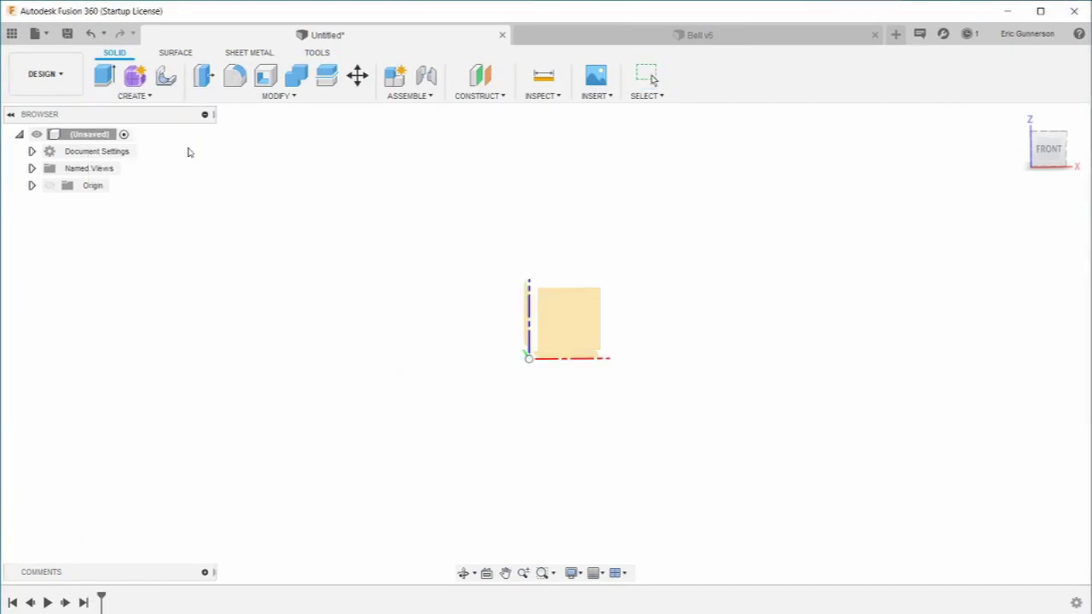
click(576, 323)
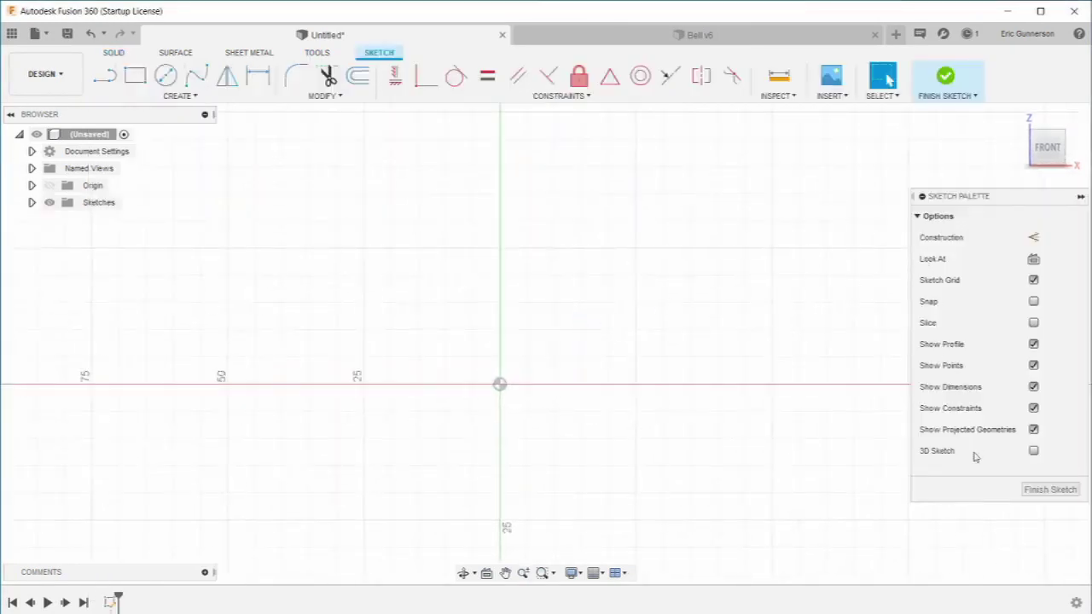
- Draw a closed fit-point spline through eight points, forming a two-lobed outline about 65 mm wide around the origin, and finish the sketch
click(203, 81)
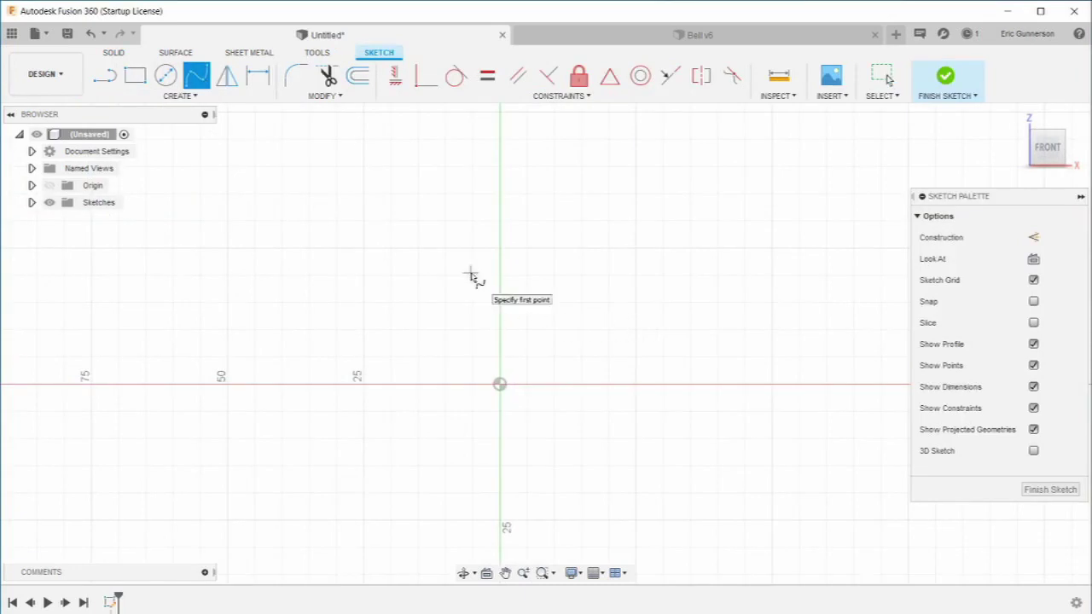
click(351, 245)
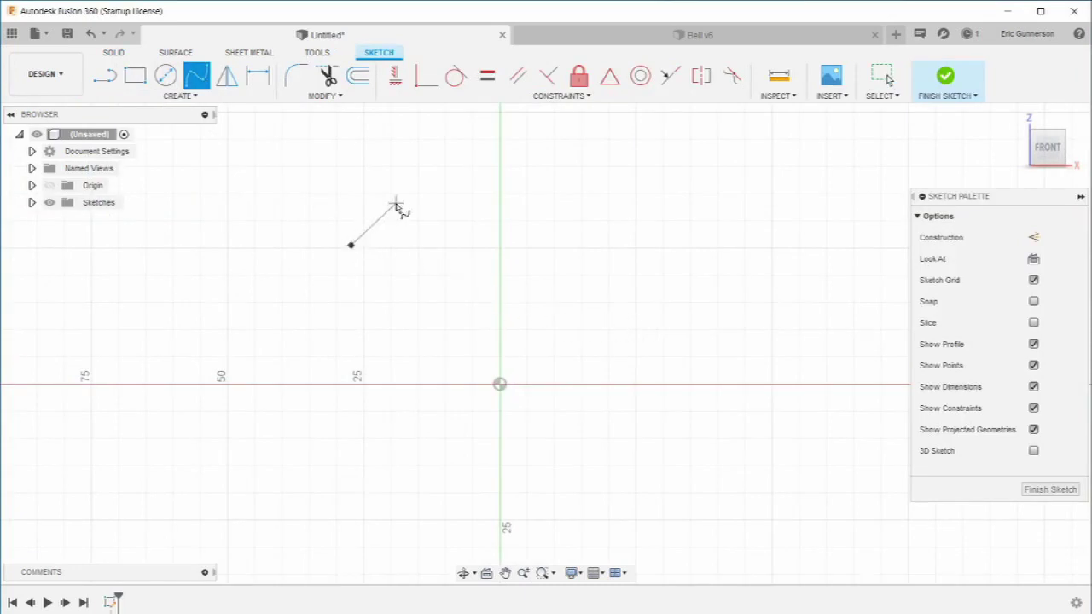
click(388, 193)
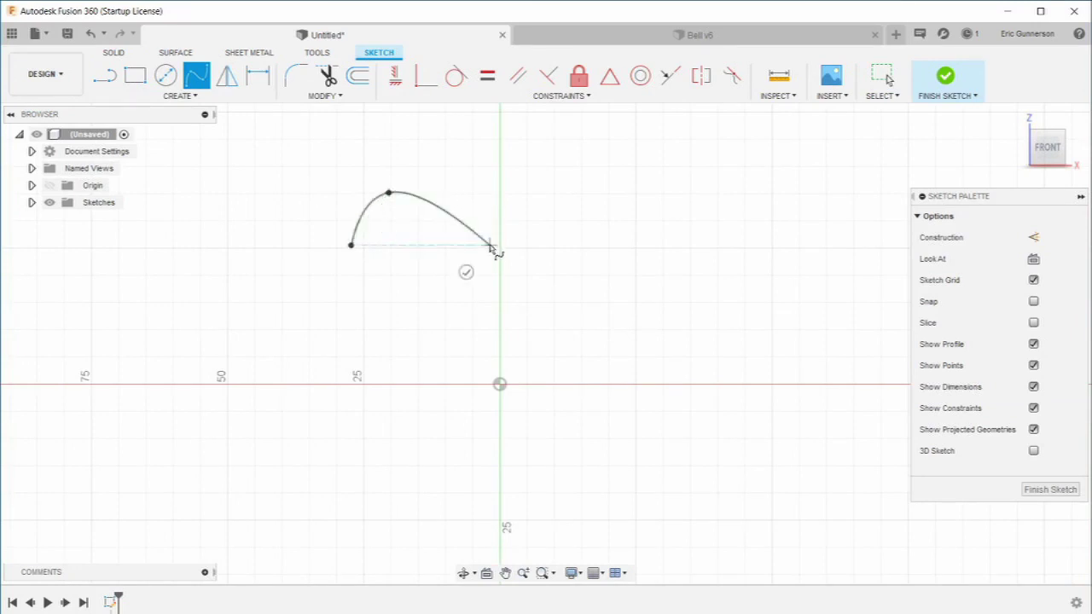
click(490, 245)
click(554, 201)
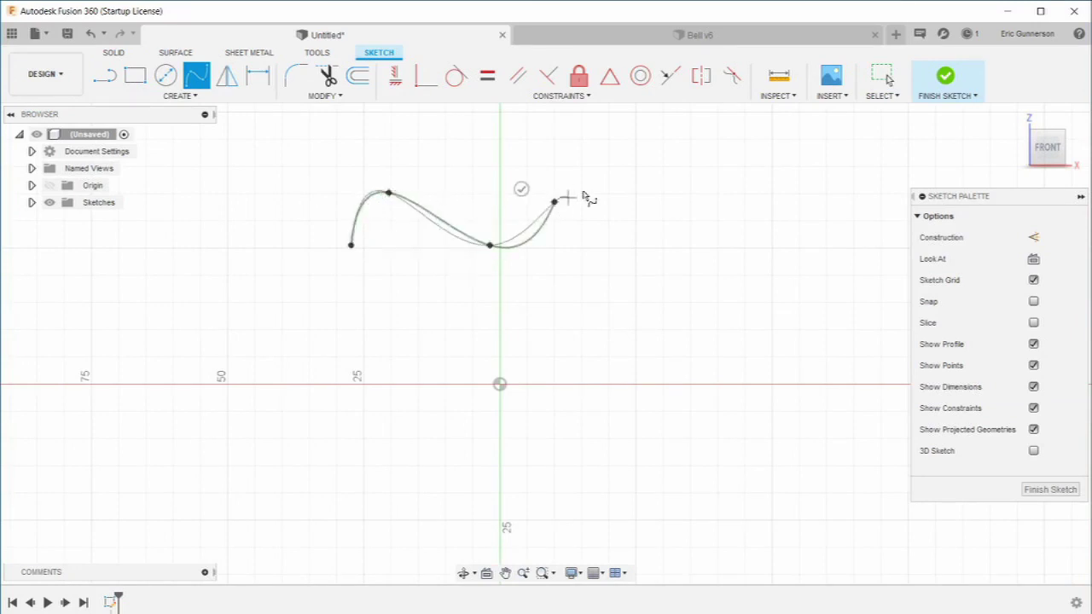
click(695, 269)
click(623, 402)
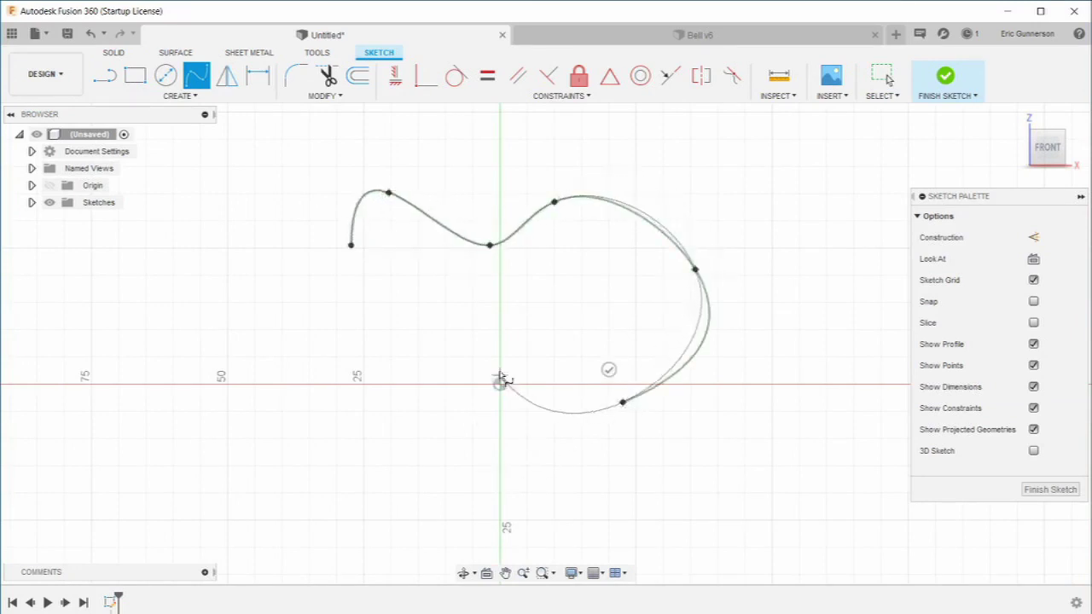
click(383, 395)
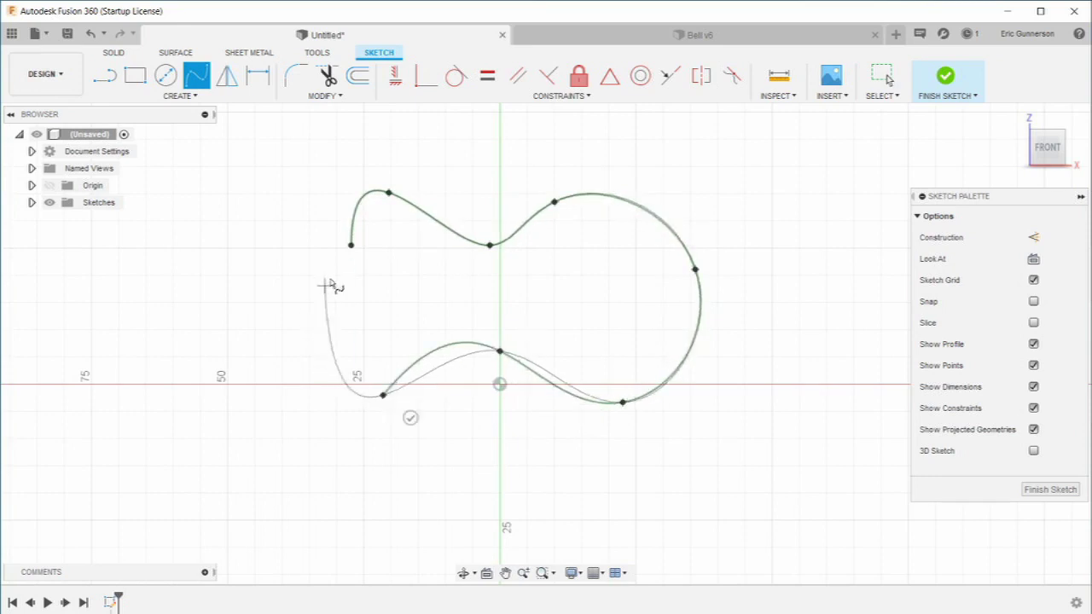
click(349, 246)
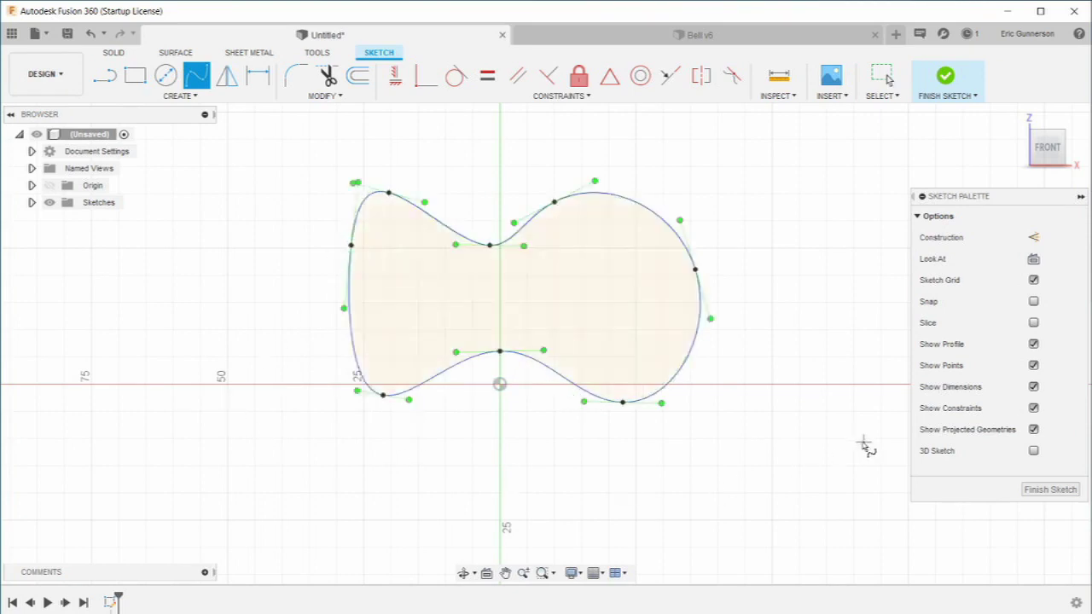
click(1051, 489)
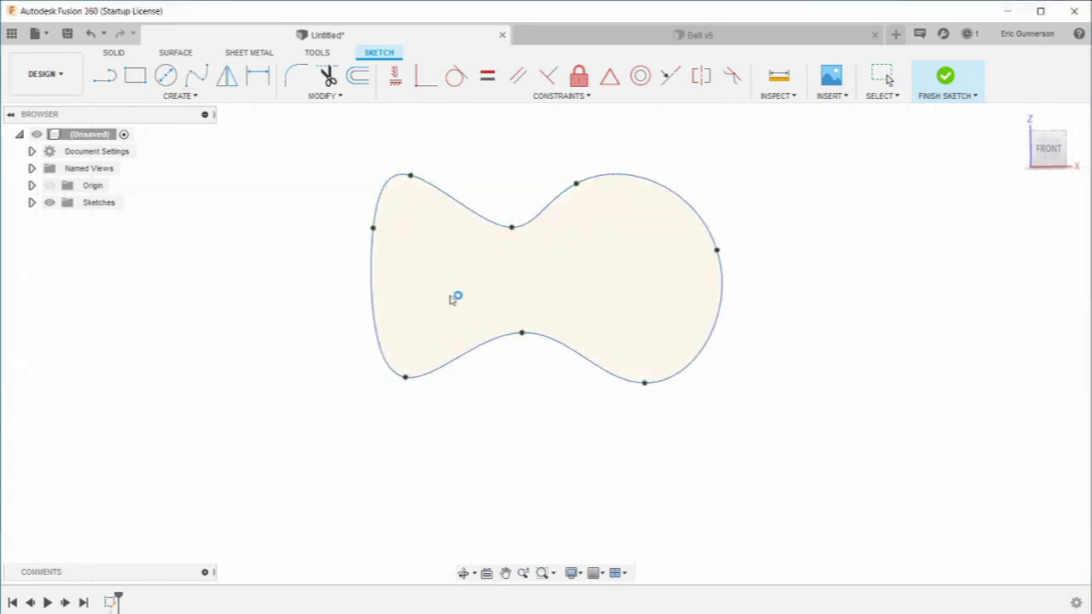
- Reshape the spline by pulling the left lobe's side and lower points outward to make that lobe wider
drag(381, 224, 366, 228)
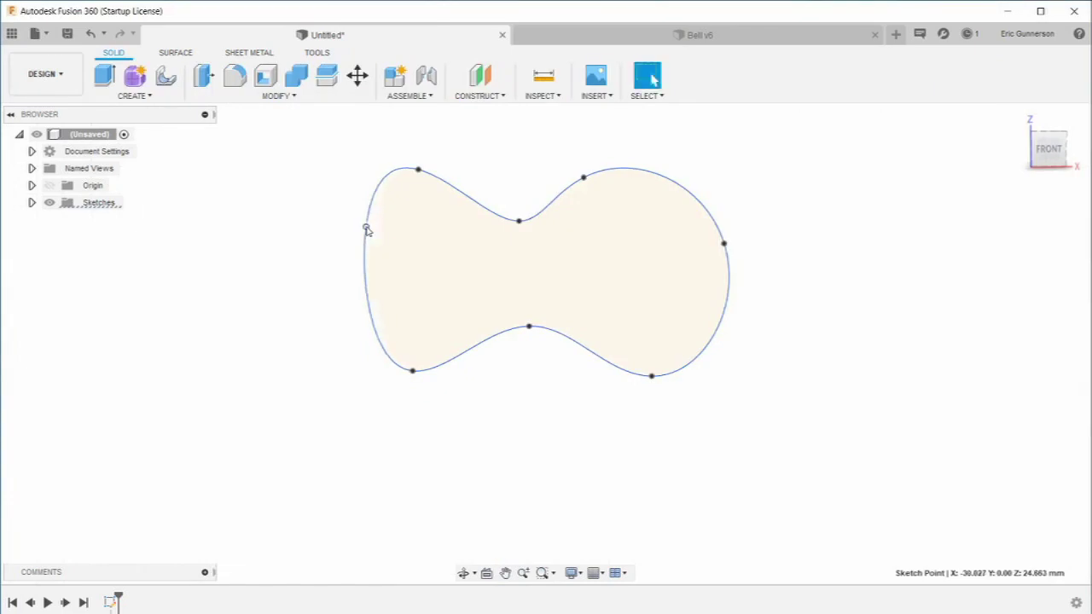
drag(412, 371, 367, 373)
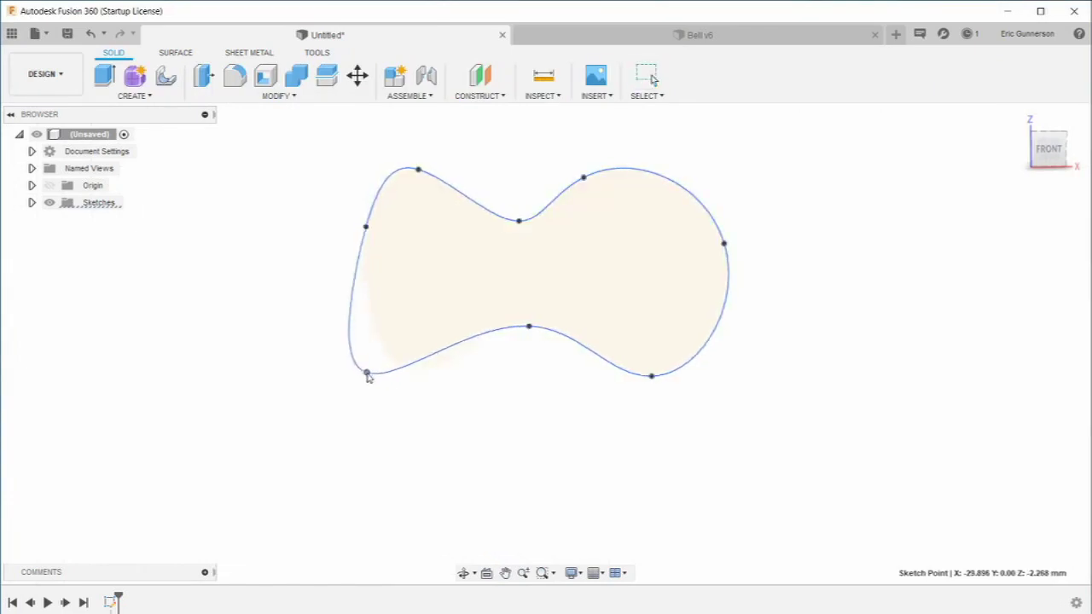
drag(366, 228, 324, 227)
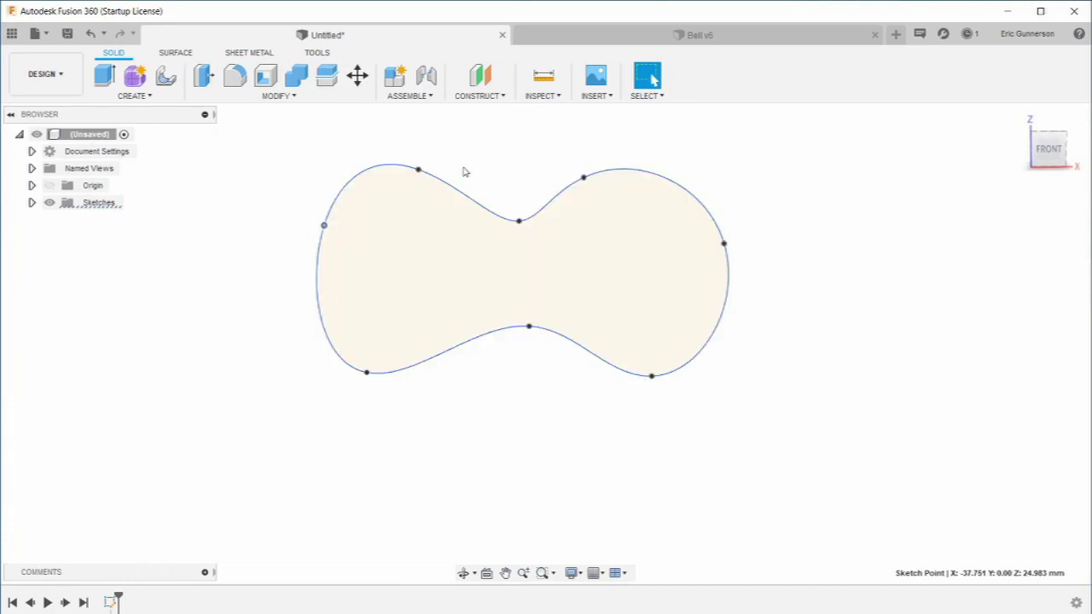
- Extrude the spline profile 3 mm as a new body
click(136, 96)
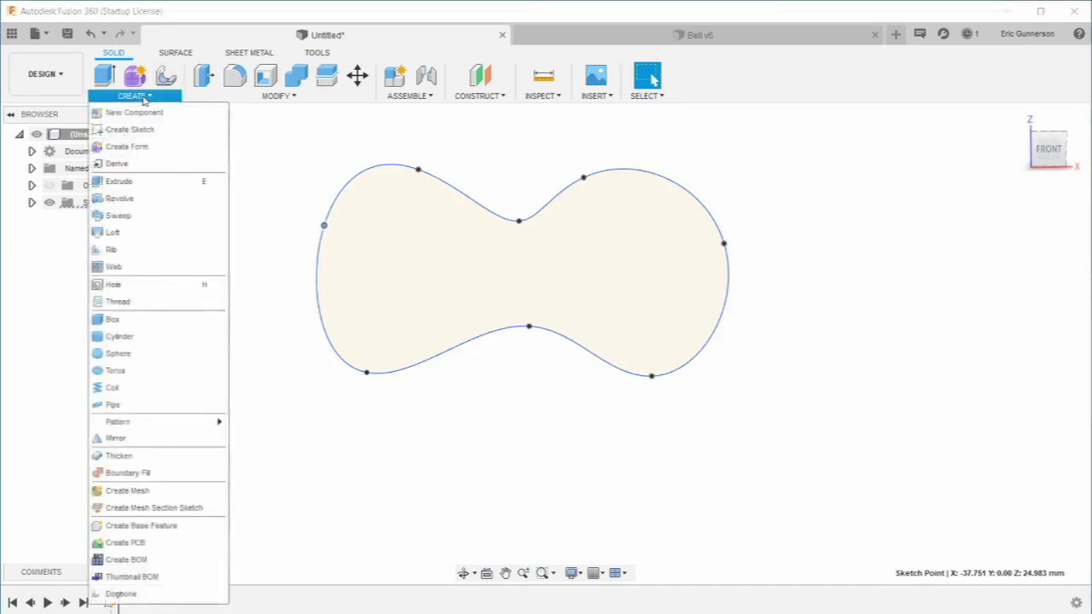
click(120, 181)
click(675, 273)
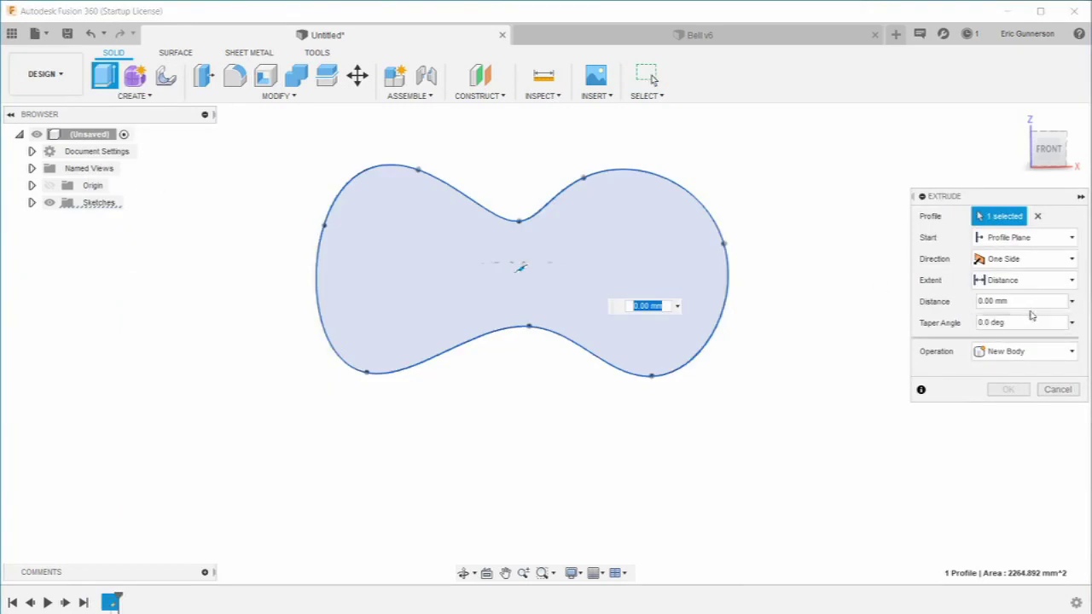
click(1027, 302)
text(3mm)
key(Return)
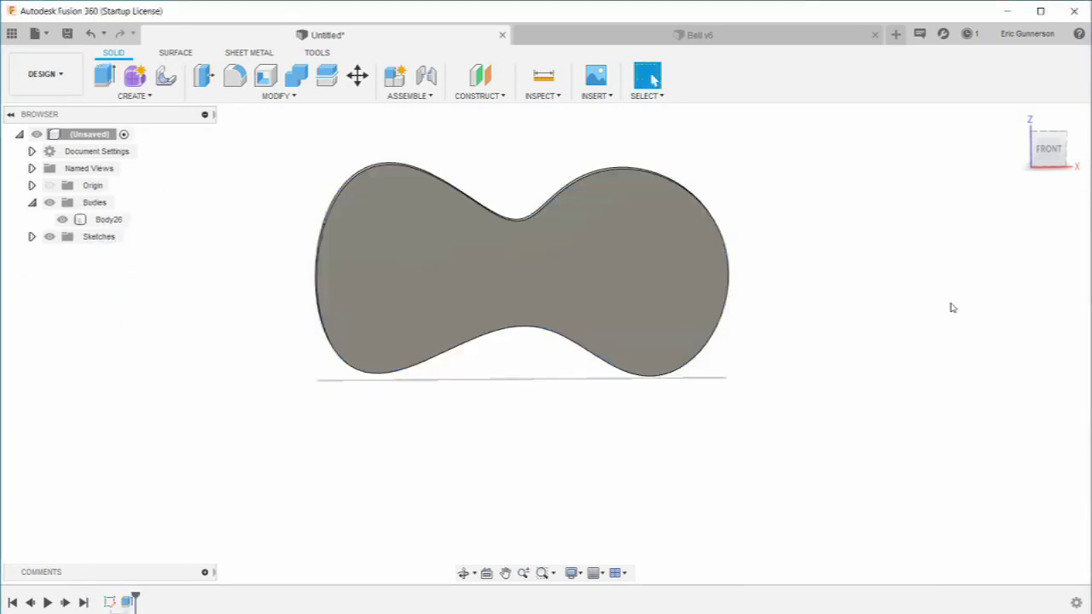
- Start a sketch on the body's front face and draw a 3 mm diameter circle just above the right lobe
mouse_move(897, 231)
shift+middle_down()
mouse_move(873, 253)
mouse_move(770, 241)
mouse_move(783, 282)
mouse_move(853, 291)
mouse_move(878, 268)
mouse_move(876, 184)
mouse_move(883, 234)
mouse_move(895, 216)
shift+middle_up()
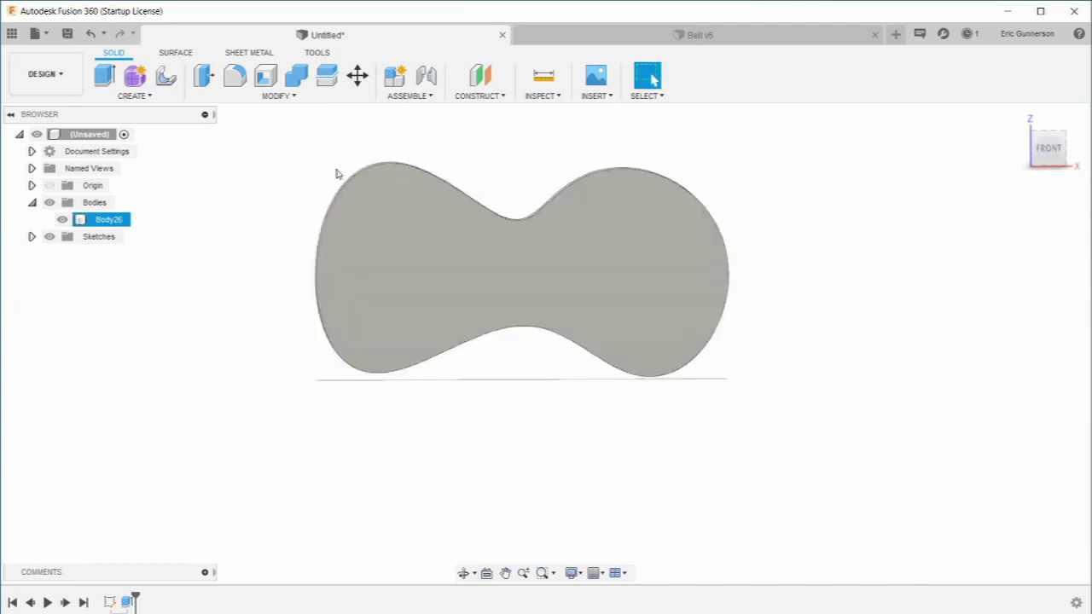
click(137, 96)
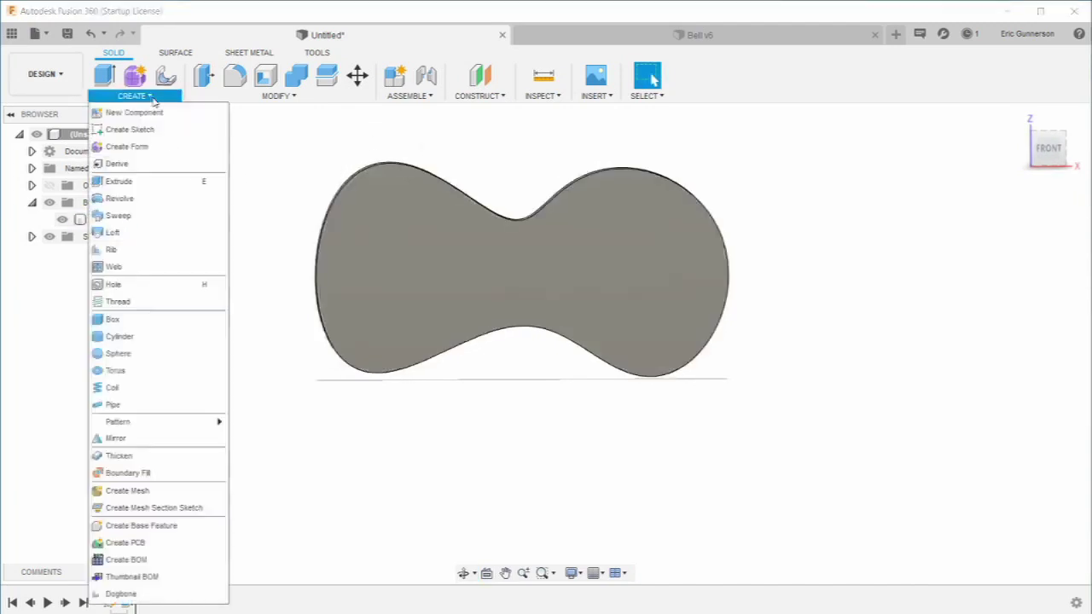
click(129, 128)
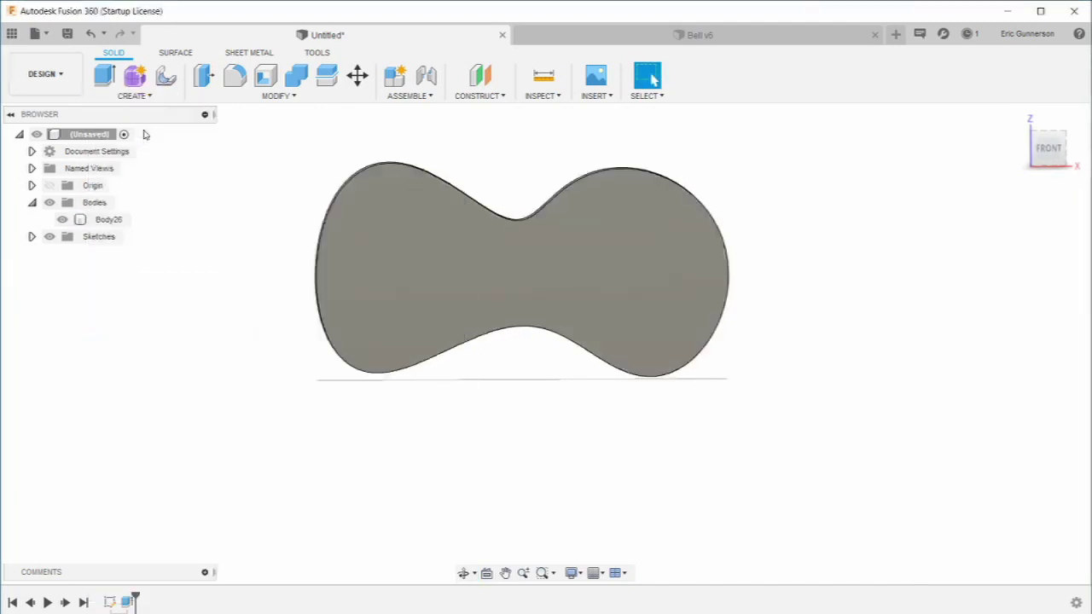
click(578, 334)
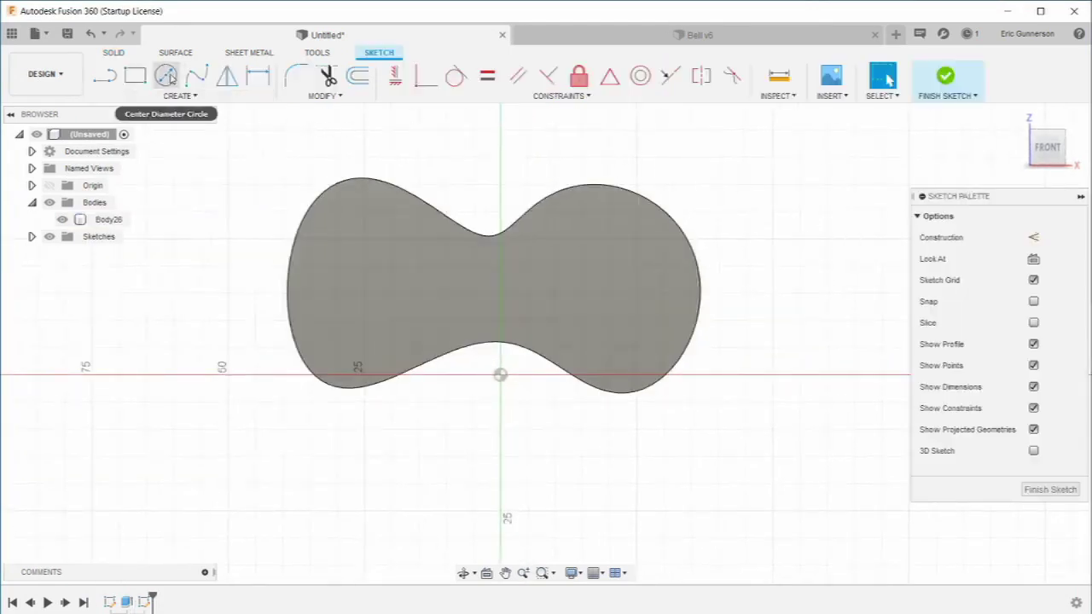
click(166, 75)
click(613, 164)
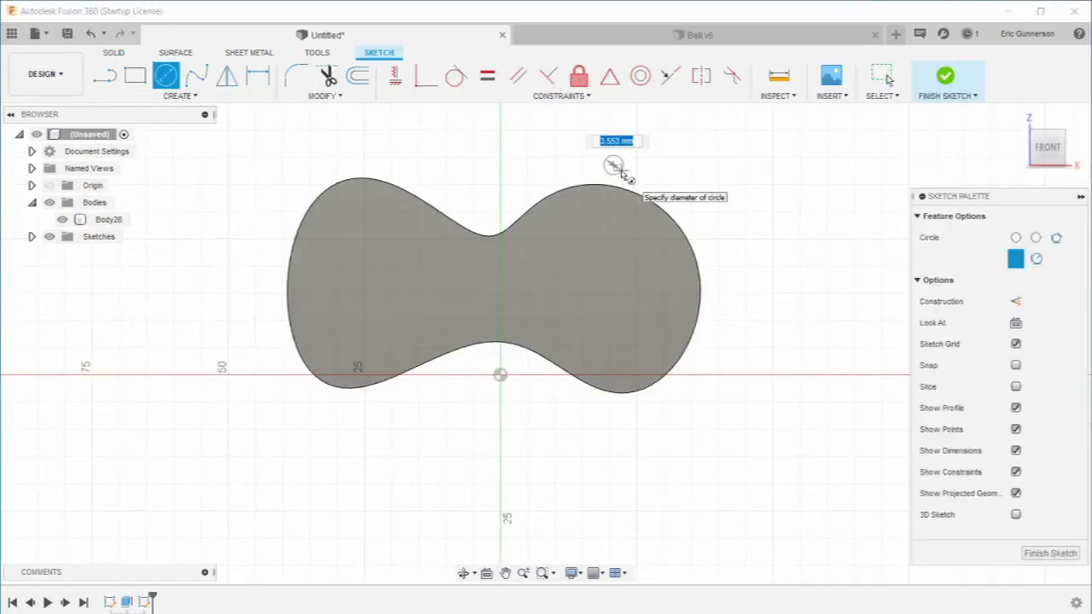
text(3mm)
key(Return)
key(Escape)
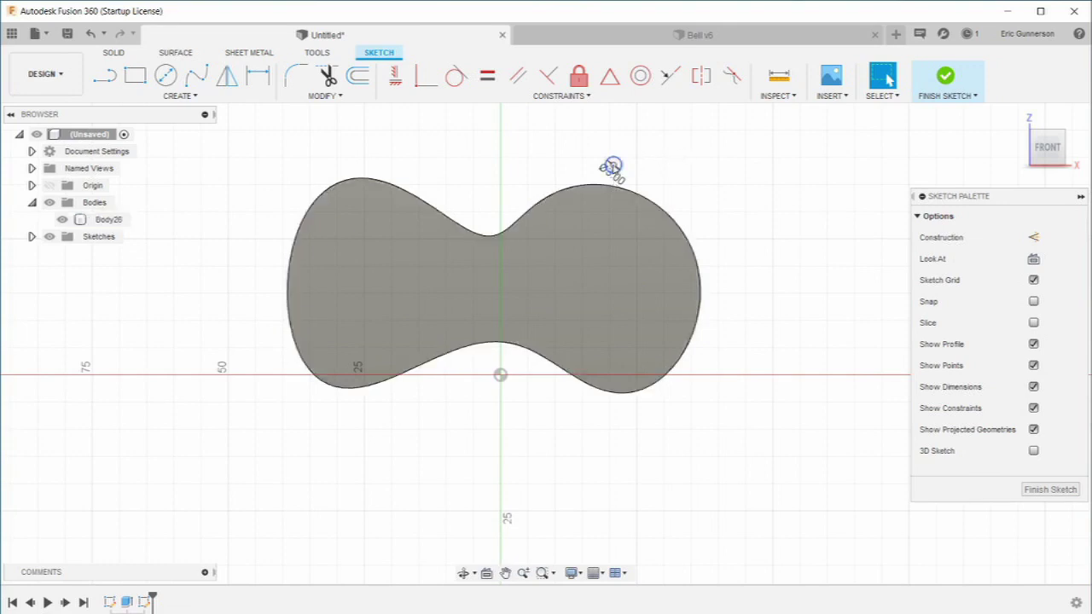
- Make the circle's centre coincident with the body's upper edge on the right lobe and finish the sketch
click(607, 191)
key(Escape)
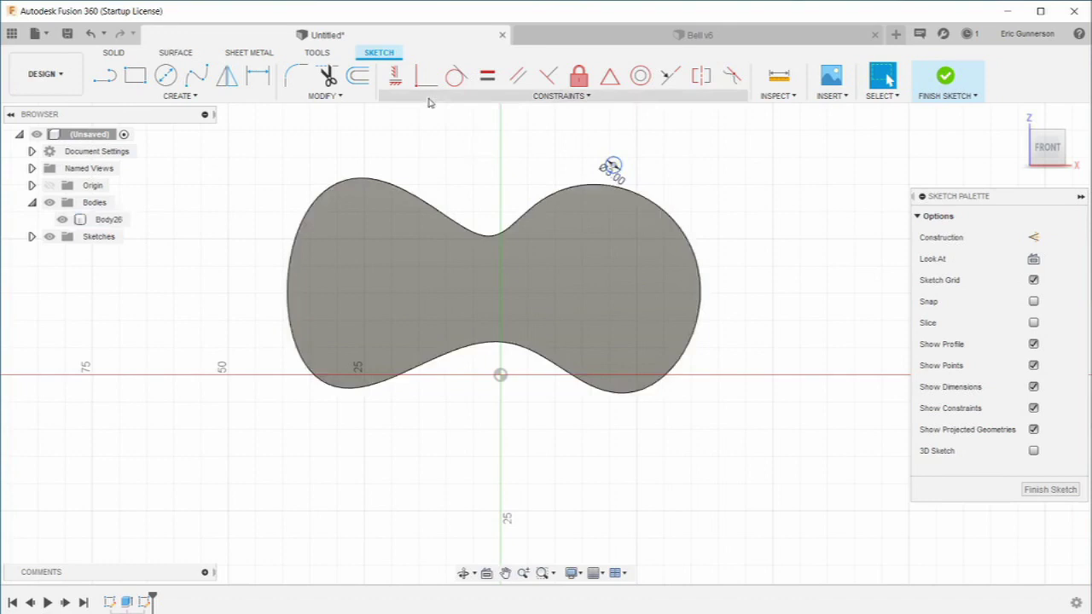
key(c)
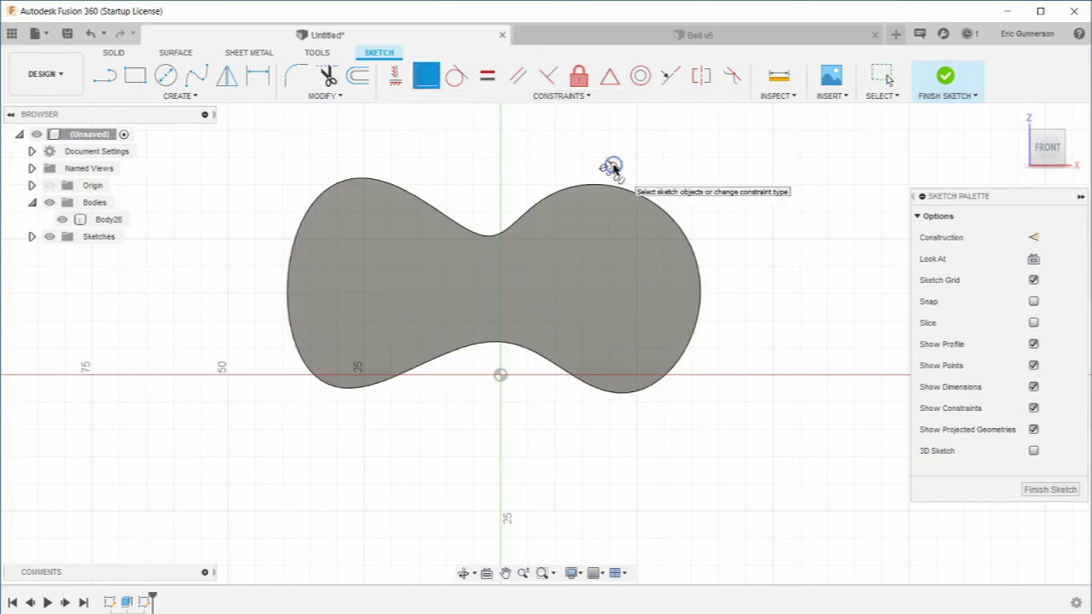
click(614, 189)
click(611, 187)
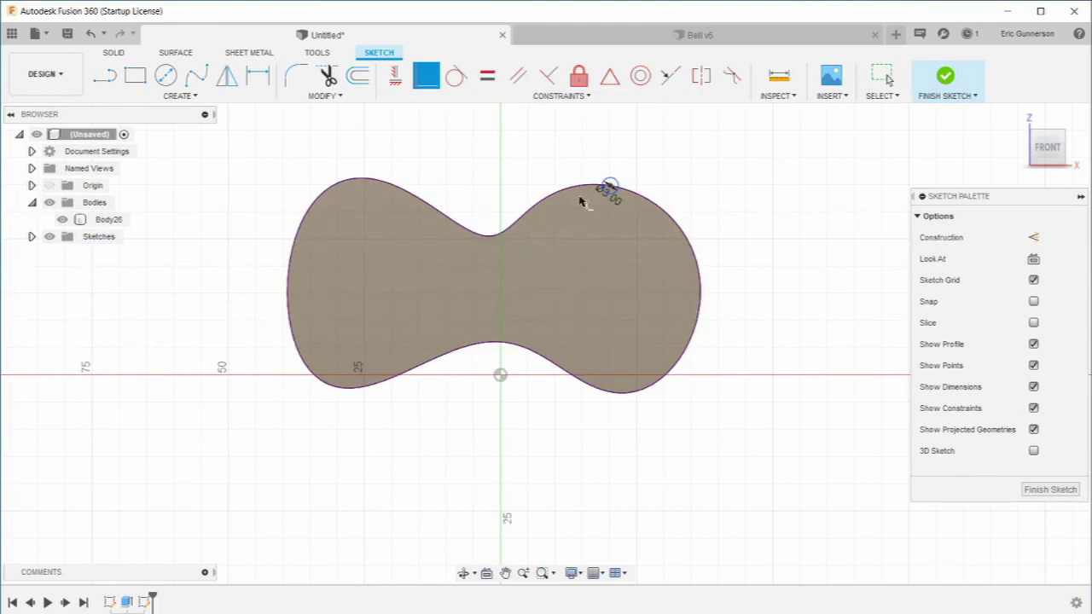
click(1044, 492)
mouse_move(800, 191)
shift+middle_down()
mouse_move(675, 234)
mouse_move(768, 219)
mouse_move(817, 195)
mouse_move(797, 248)
mouse_move(817, 305)
mouse_move(797, 227)
mouse_move(809, 202)
shift+middle_up()
key(Escape)
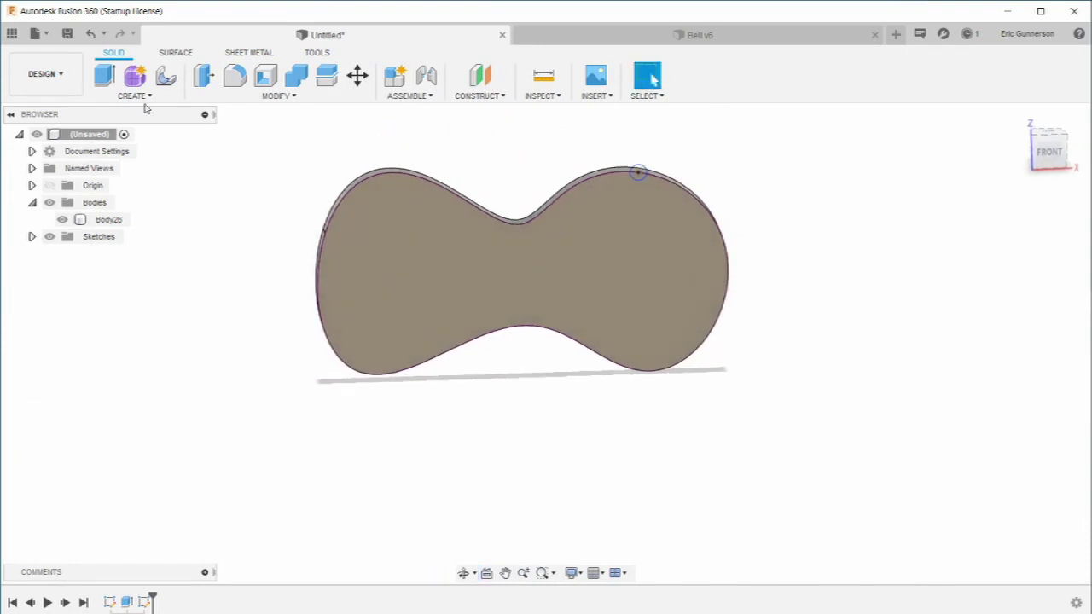
- Extrude both halves of the 3 mm circle on the right lobe up to the plate's back face using the To Object extent
click(141, 97)
click(139, 180)
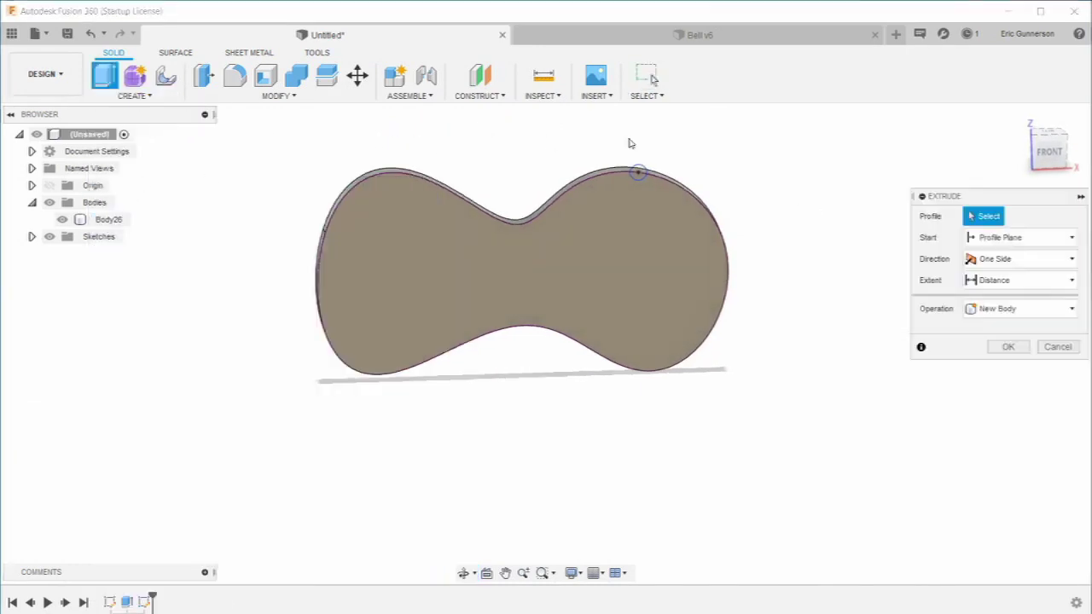
scroll(659, 191, up, 2)
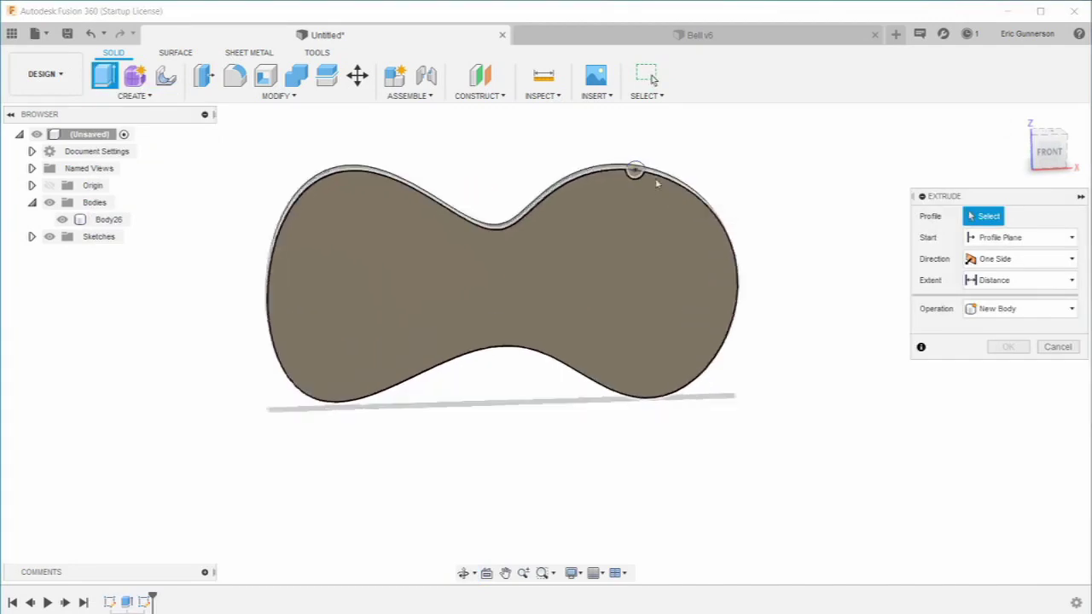
scroll(658, 184, up, 3)
click(618, 168)
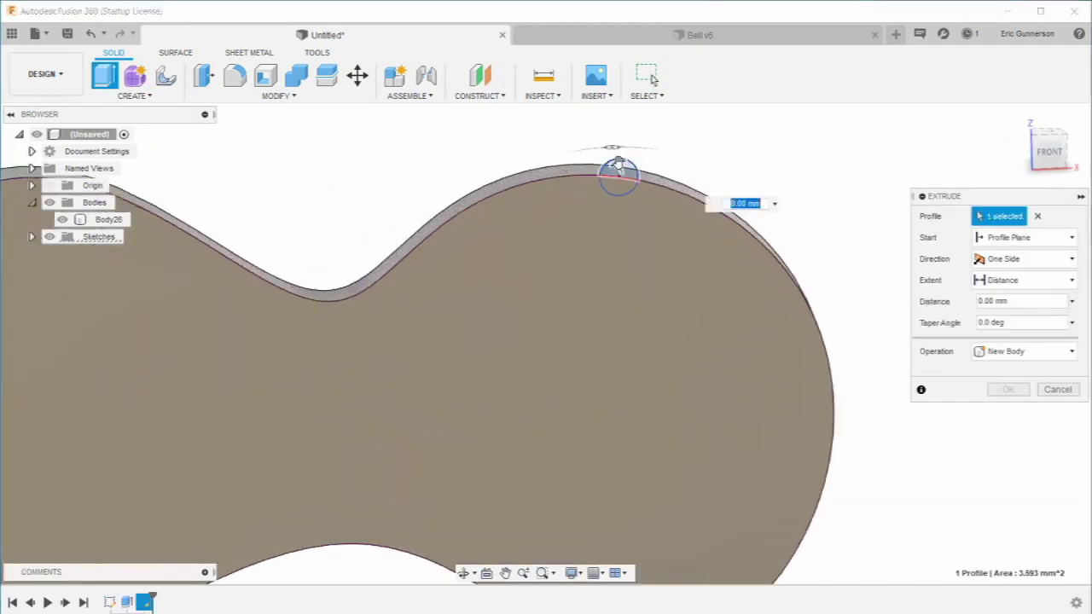
shift+middle_drag(834, 162, 708, 178)
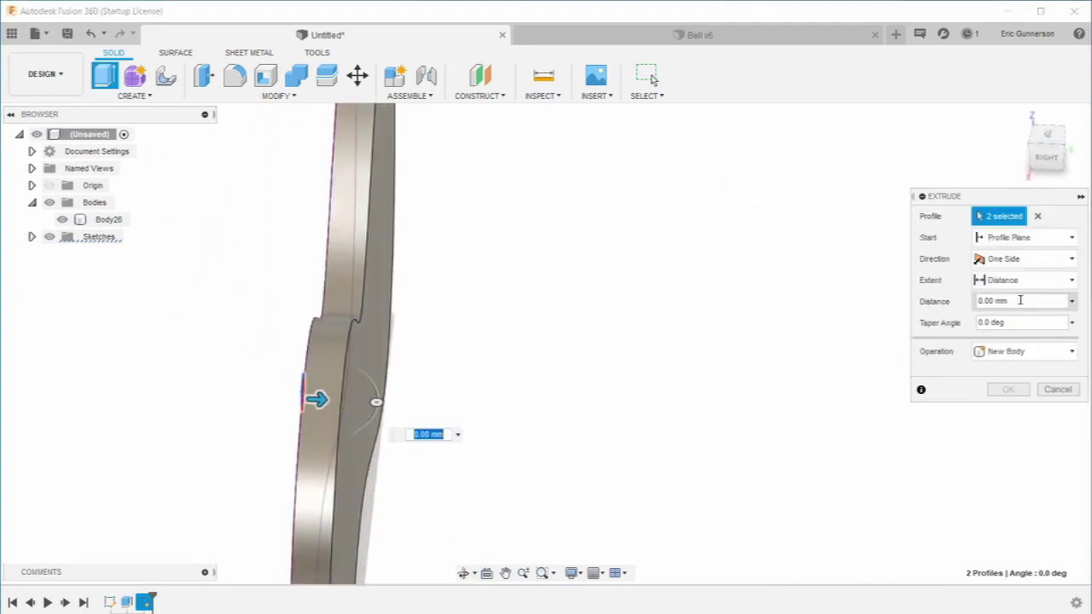
click(1045, 280)
click(1005, 315)
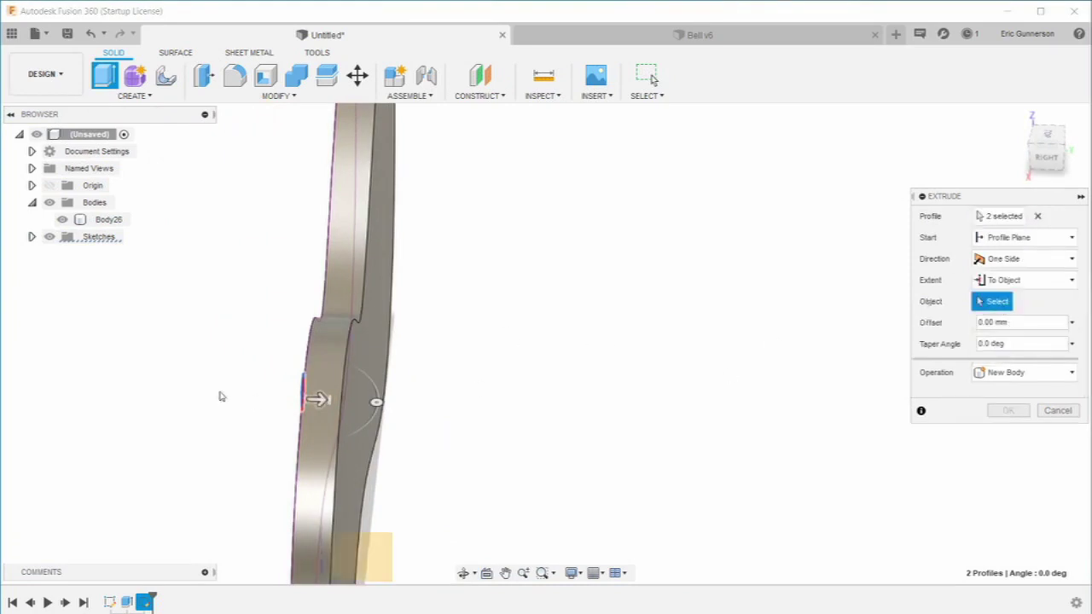
click(379, 349)
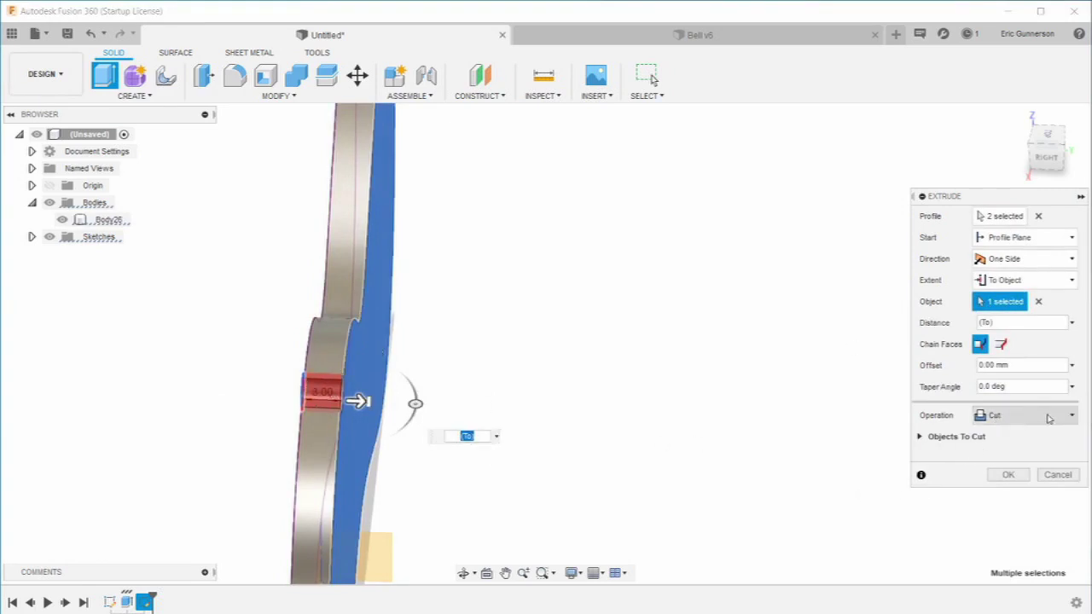
- Set the circle extrusion's operation to New Body and complete it
click(1074, 415)
click(1015, 487)
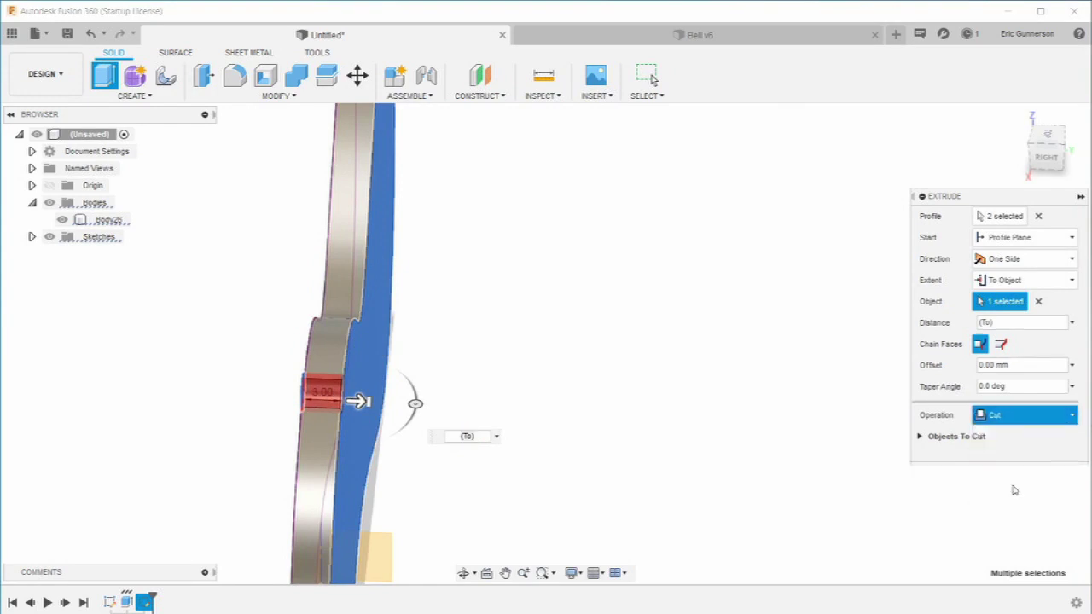
mouse_move(779, 373)
shift+middle_down()
mouse_move(797, 349)
mouse_move(902, 309)
mouse_move(883, 336)
shift+middle_up()
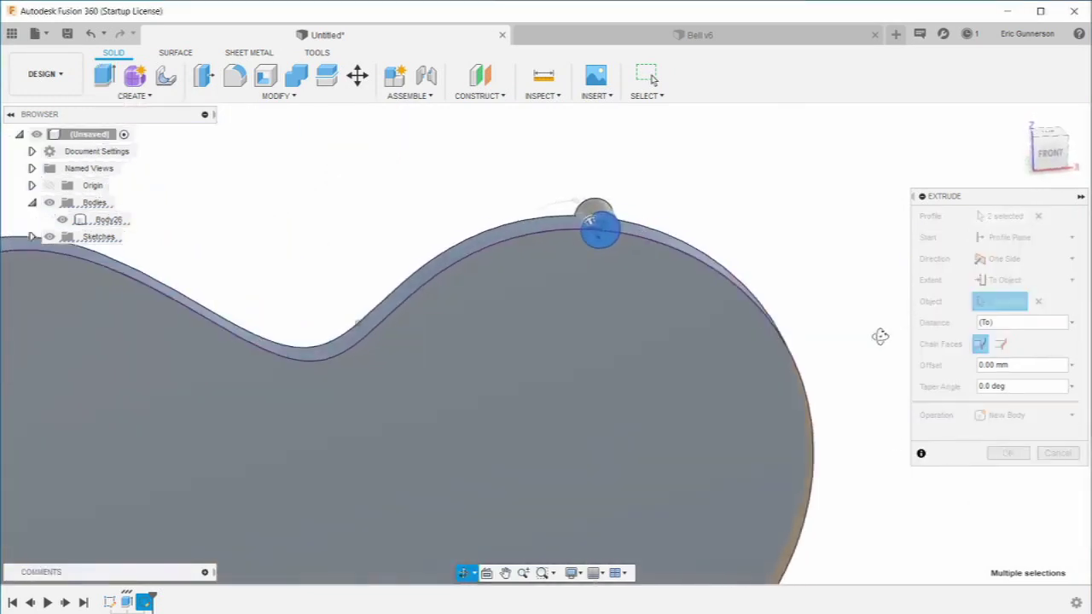
scroll(656, 420, up, 2)
scroll(657, 420, down, 5)
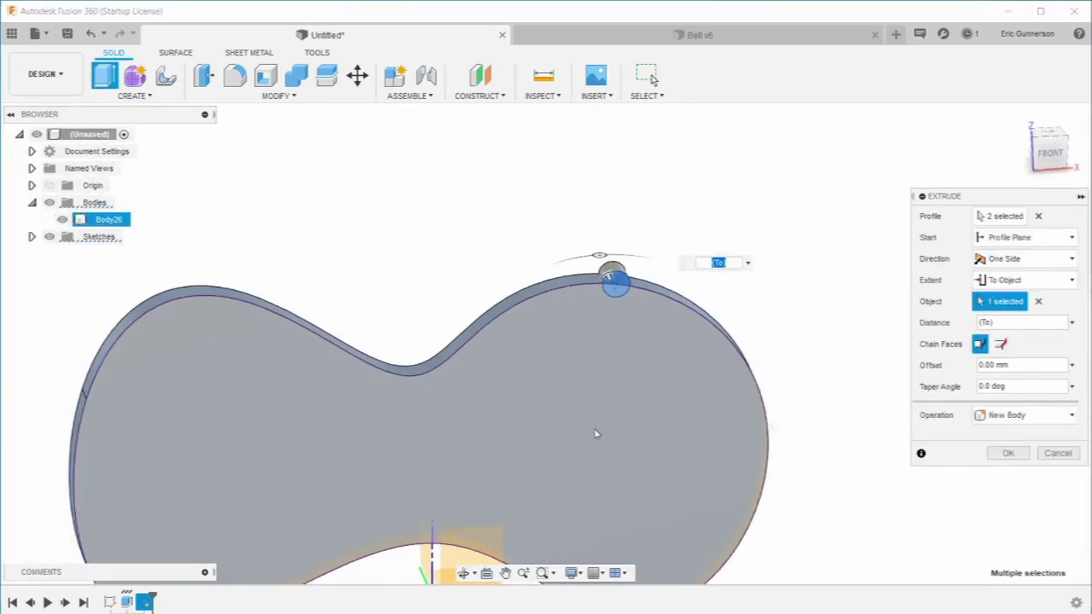
middle_drag(661, 434, 664, 324)
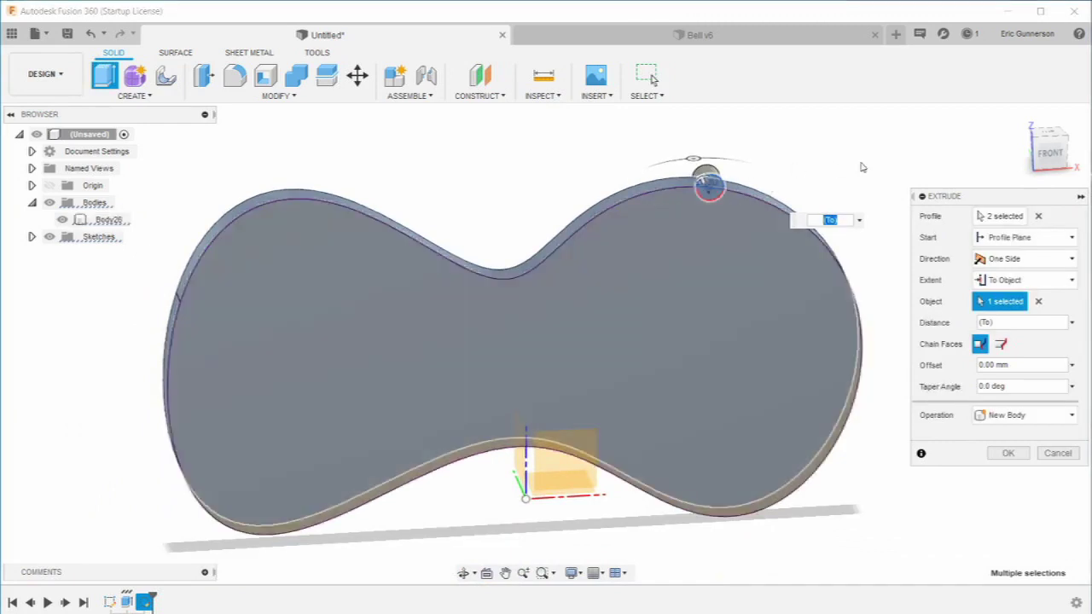
click(1007, 452)
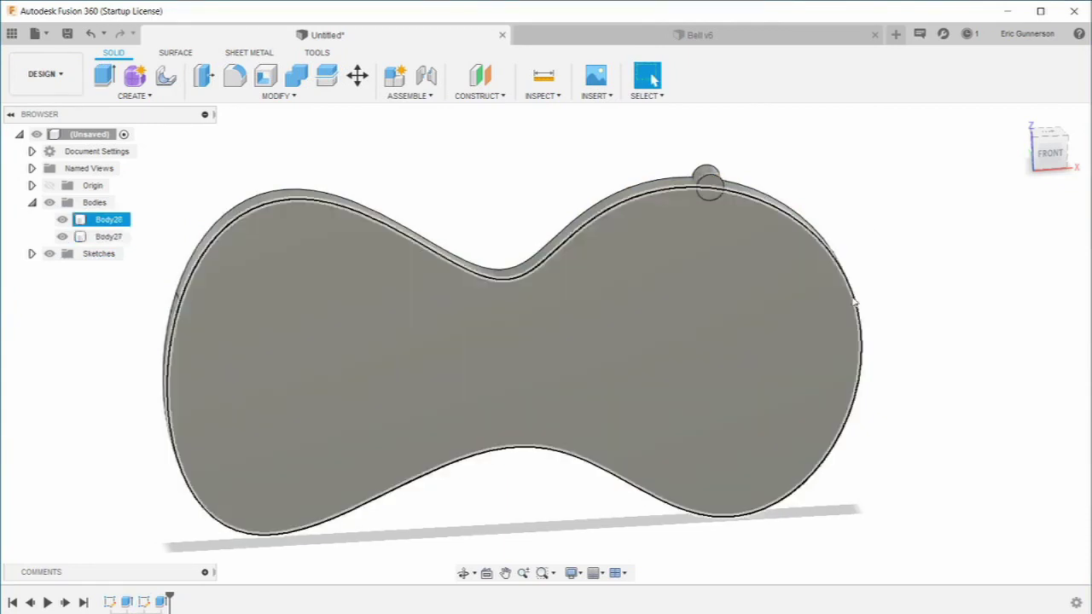
scroll(899, 334, up, 1)
scroll(898, 335, down, 2)
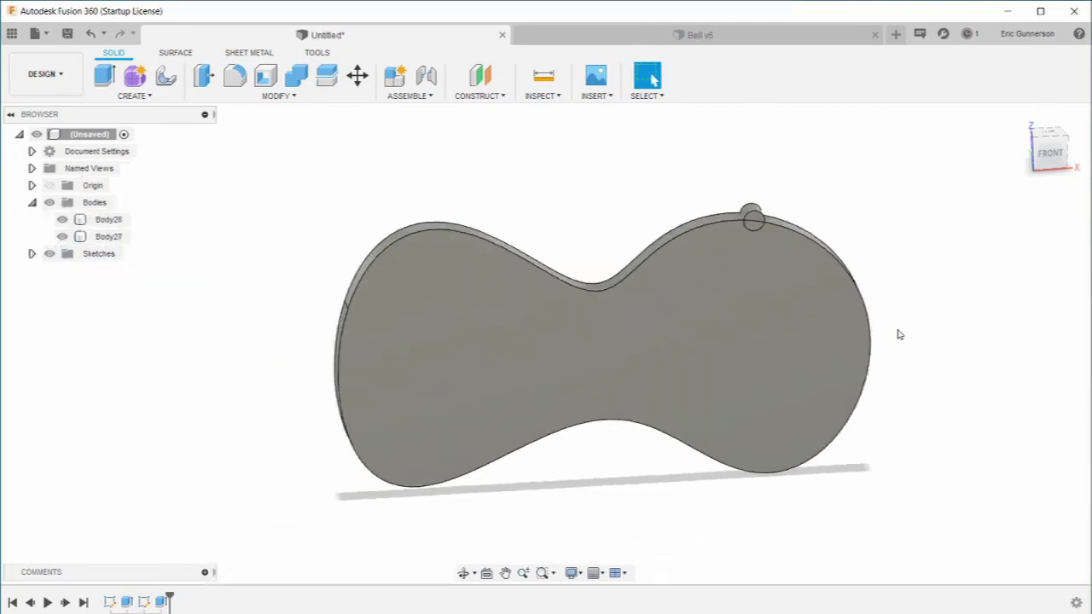
shift+middle_drag(899, 334, 660, 304)
key(Escape)
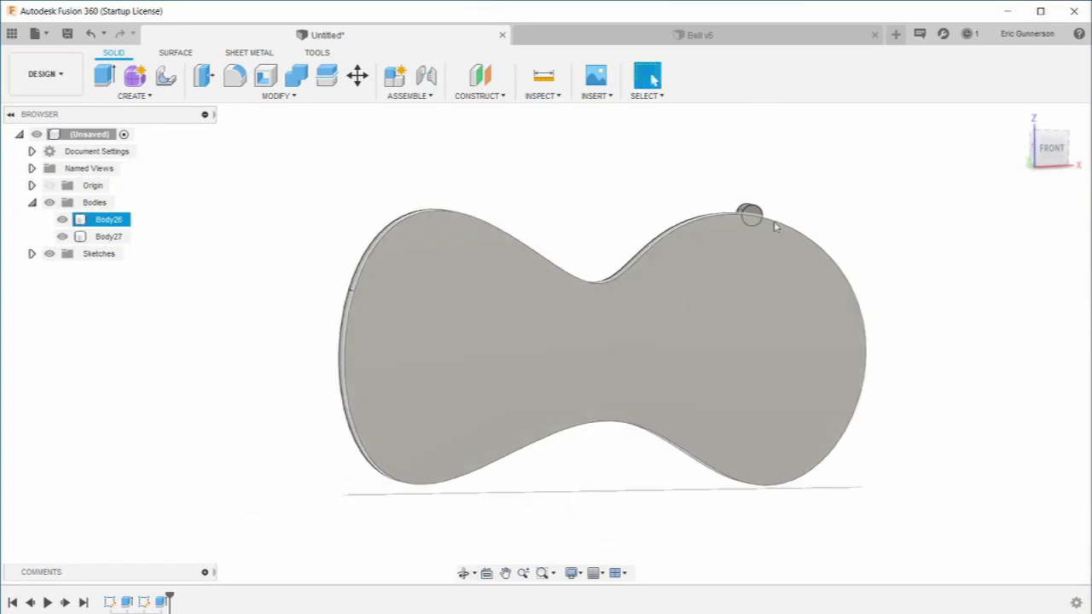
click(747, 214)
click(829, 254)
click(886, 373)
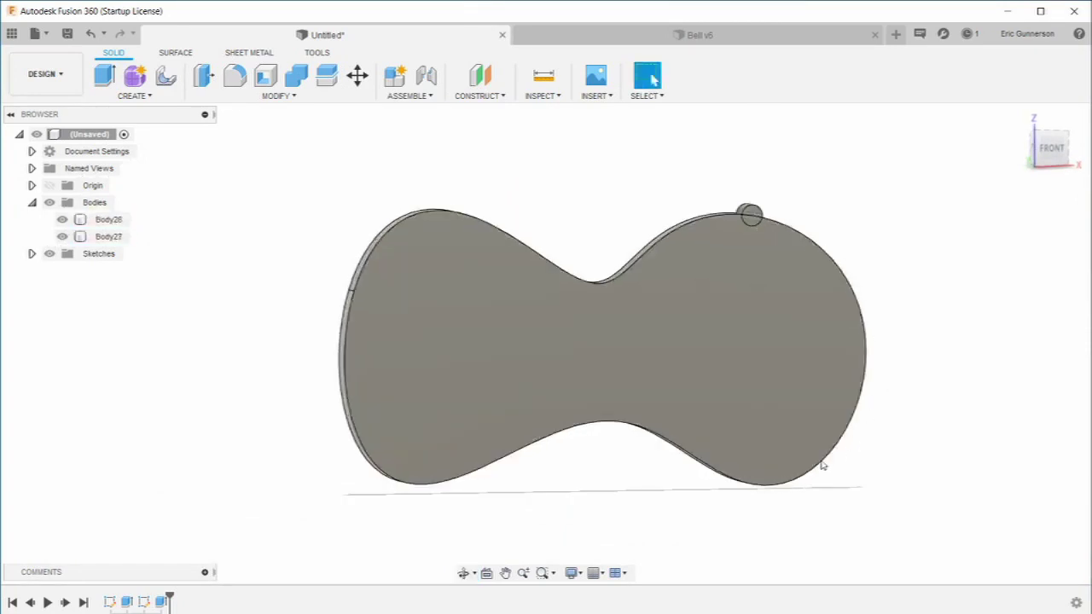
click(821, 464)
click(386, 452)
click(589, 301)
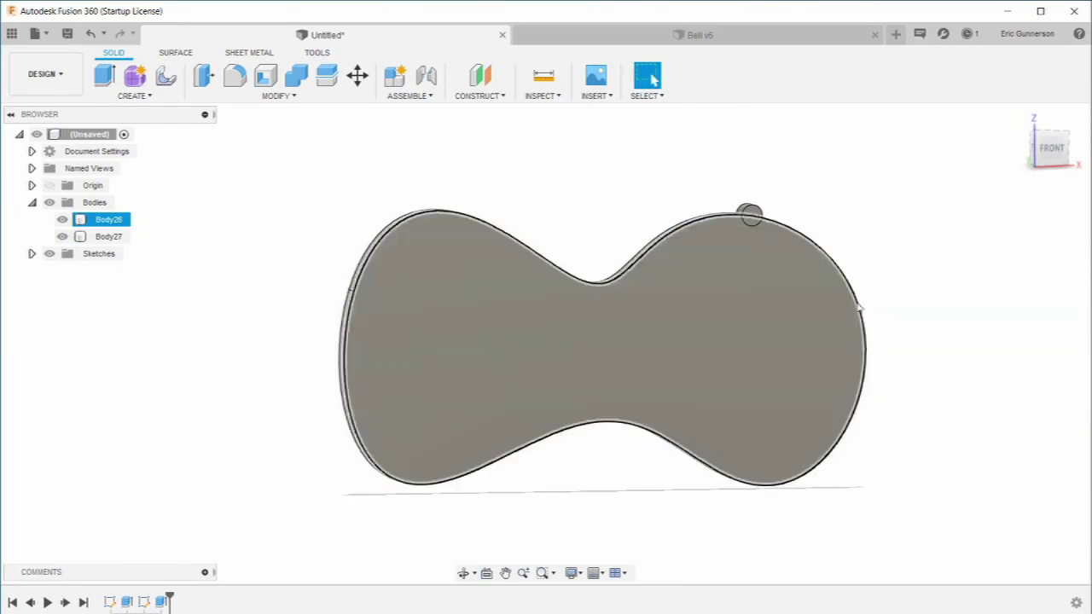
click(420, 205)
- Start a Pattern on Path of bodies and choose the small cylinder on the right lobe's upper edge as the object
click(133, 96)
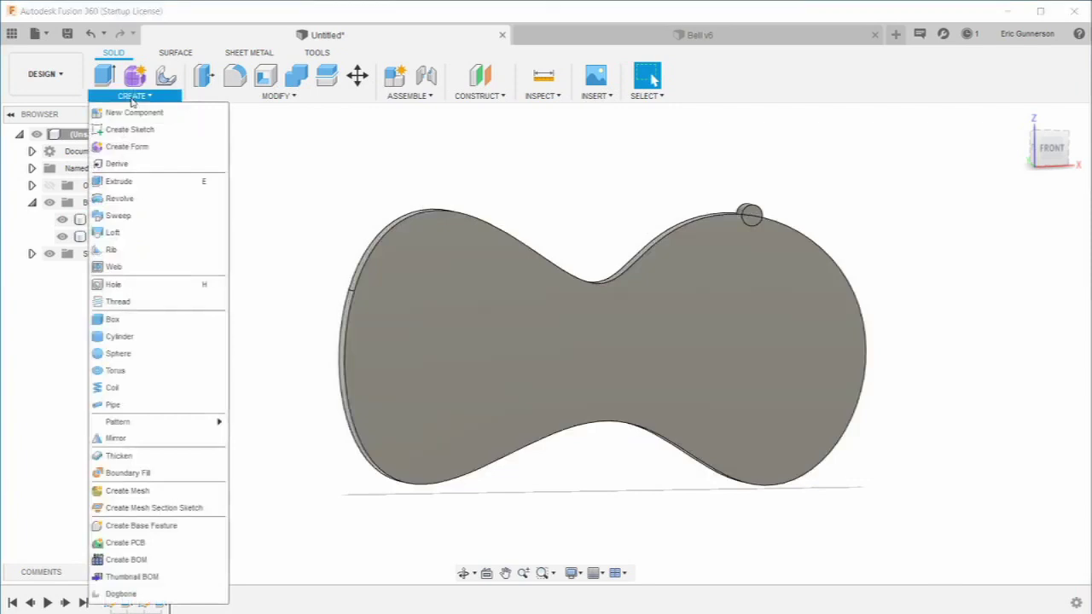
mouse_move(214, 421)
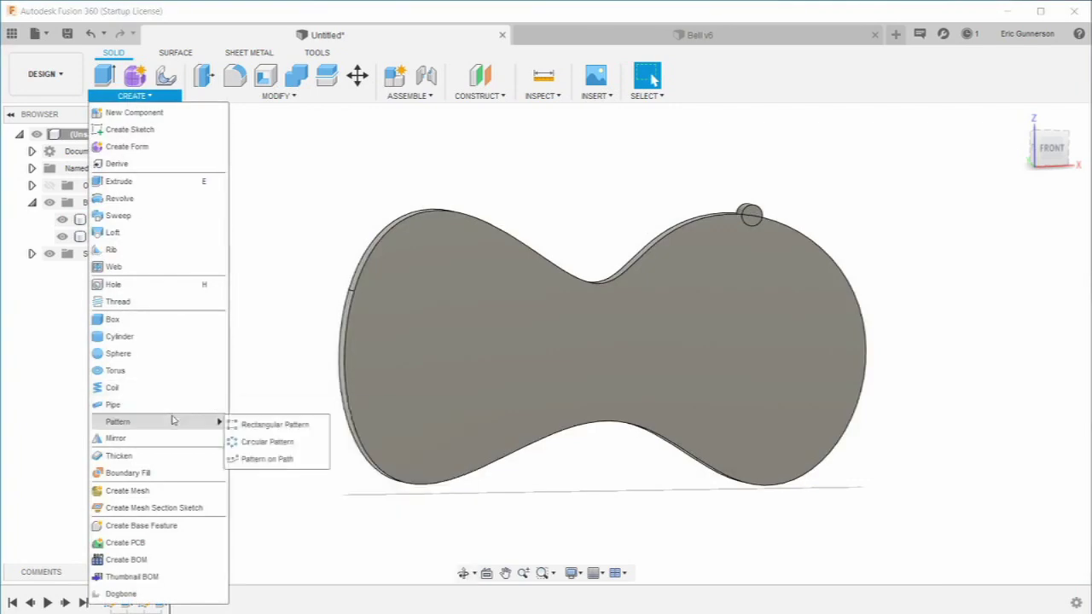
click(287, 459)
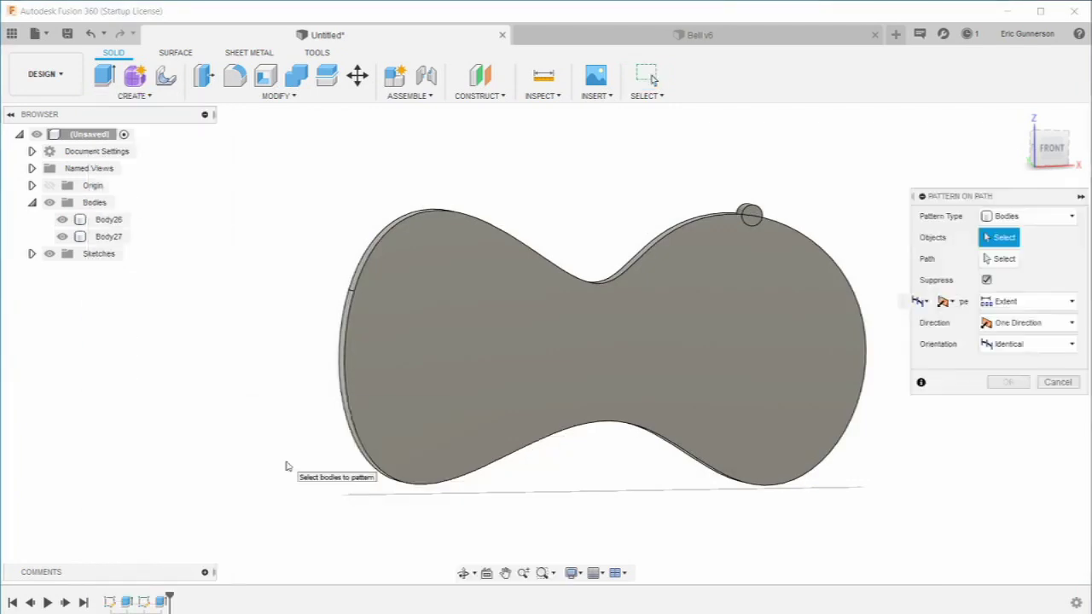
click(1027, 216)
click(1021, 253)
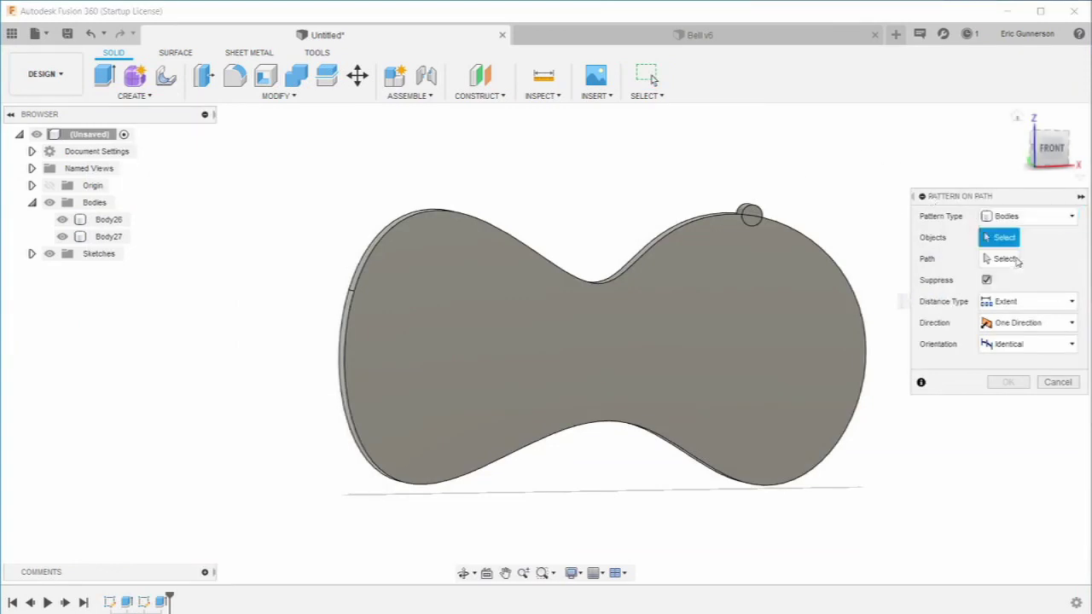
click(758, 220)
click(756, 210)
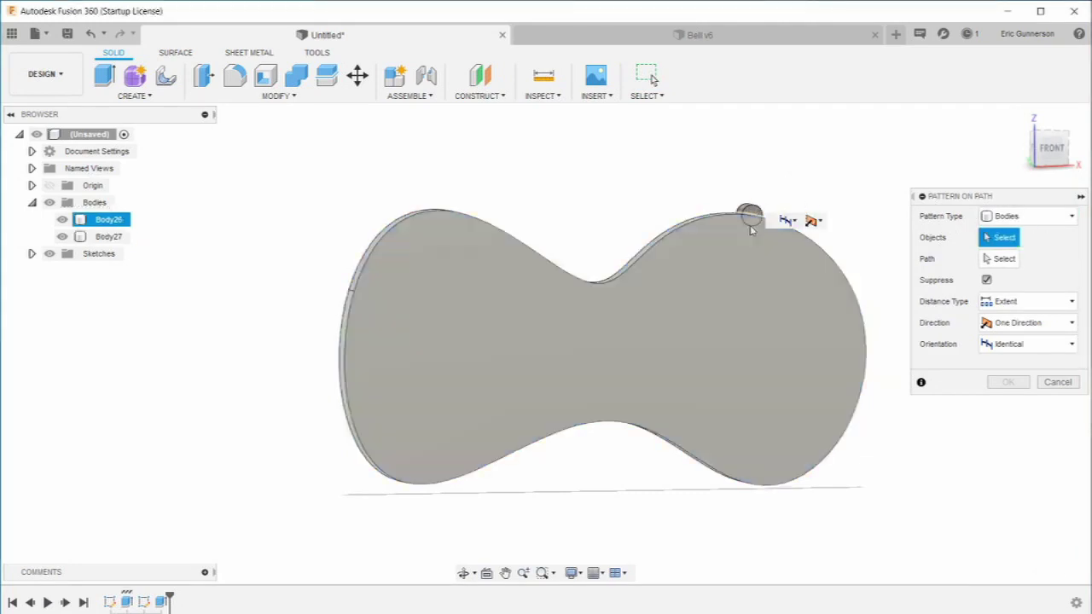
click(751, 213)
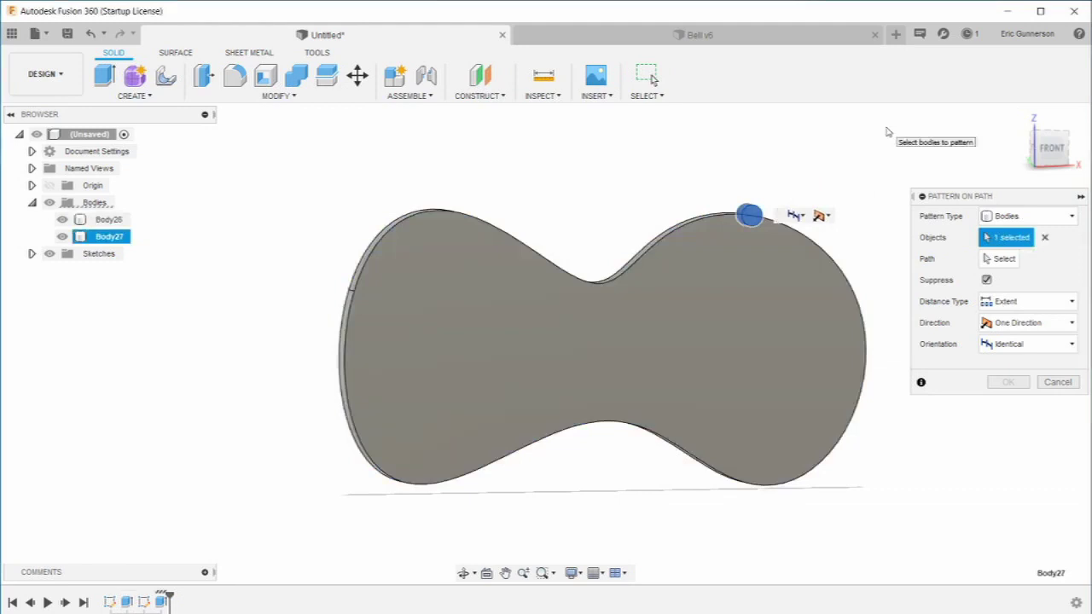
- Use the plate's front outline as the path and spread 20 copies around it over an extent of about 199 mm
click(1009, 264)
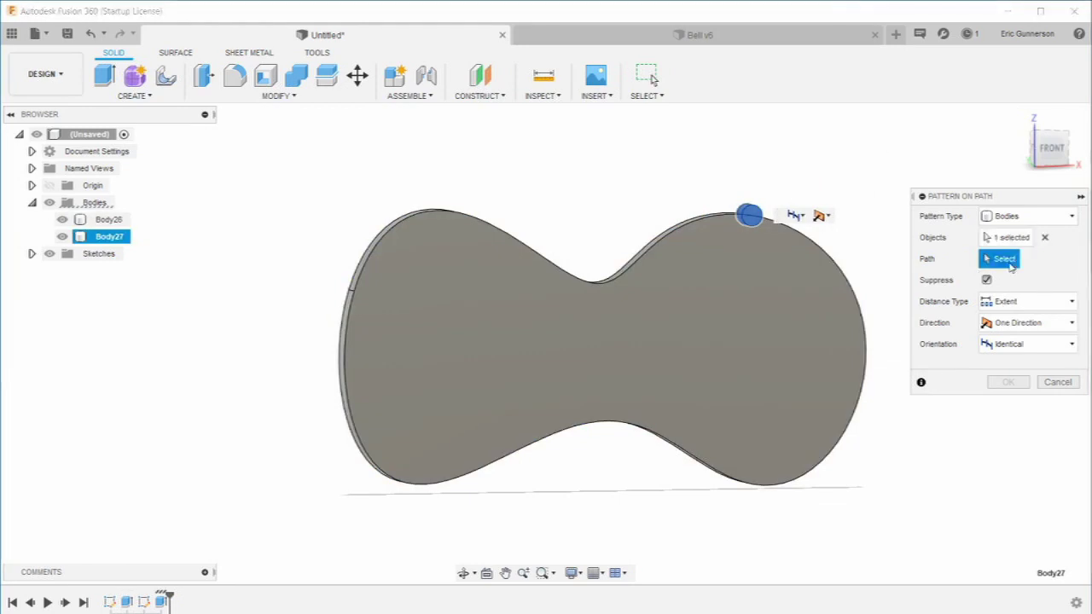
click(863, 317)
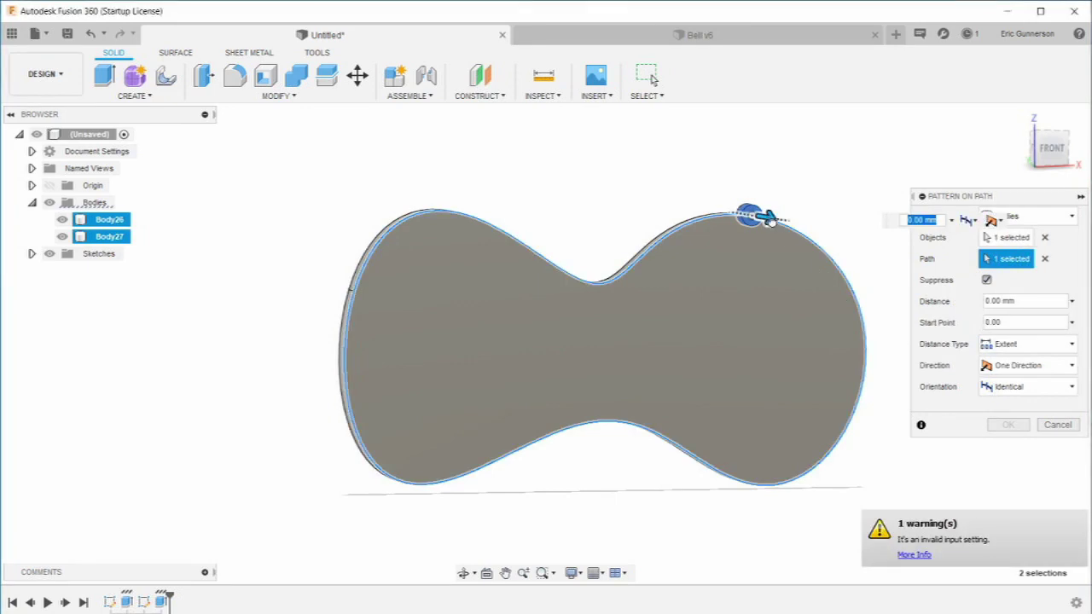
drag(766, 216, 795, 385)
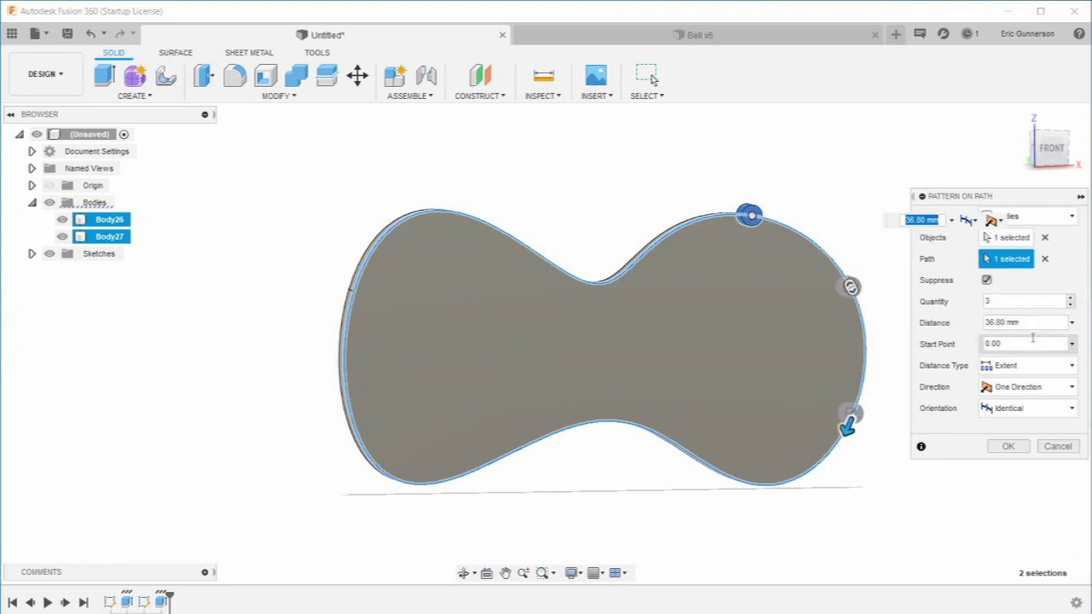
click(990, 302)
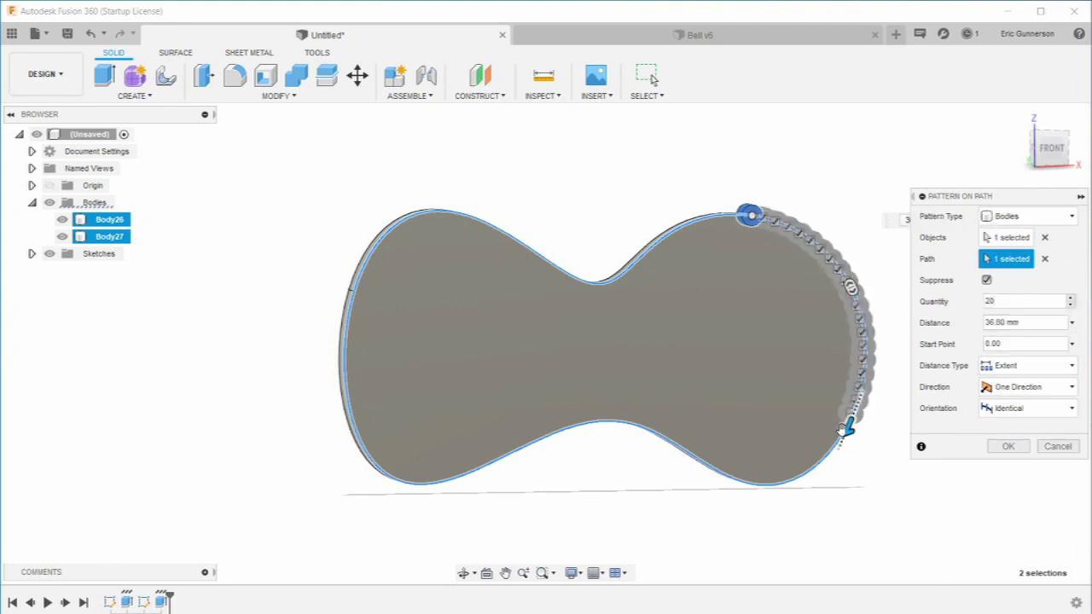
drag(847, 429, 669, 247)
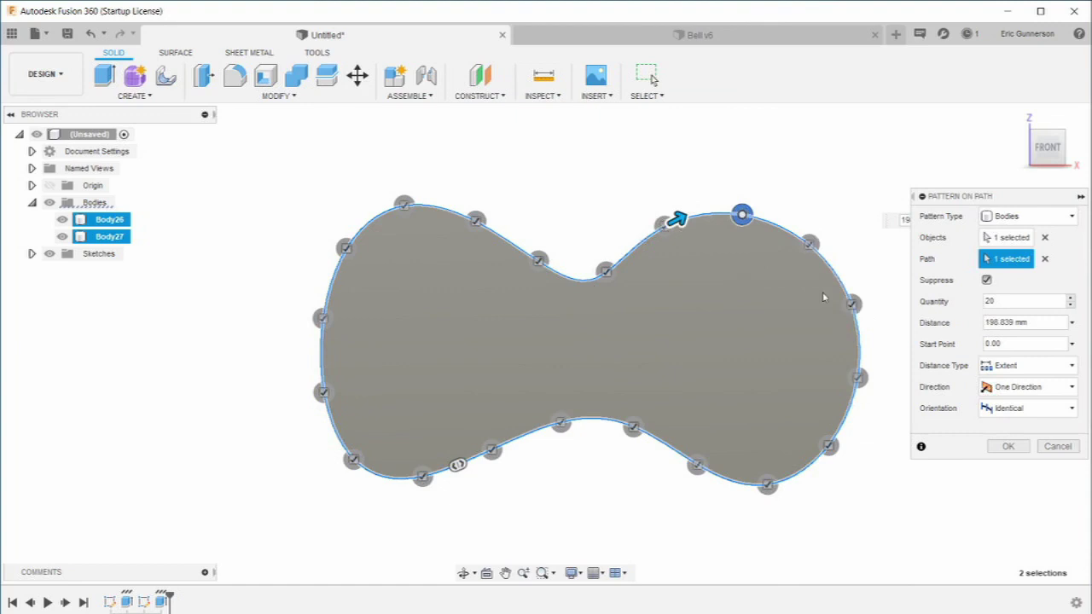
- Set the path pattern's distance type to Spacing
double_click(994, 301)
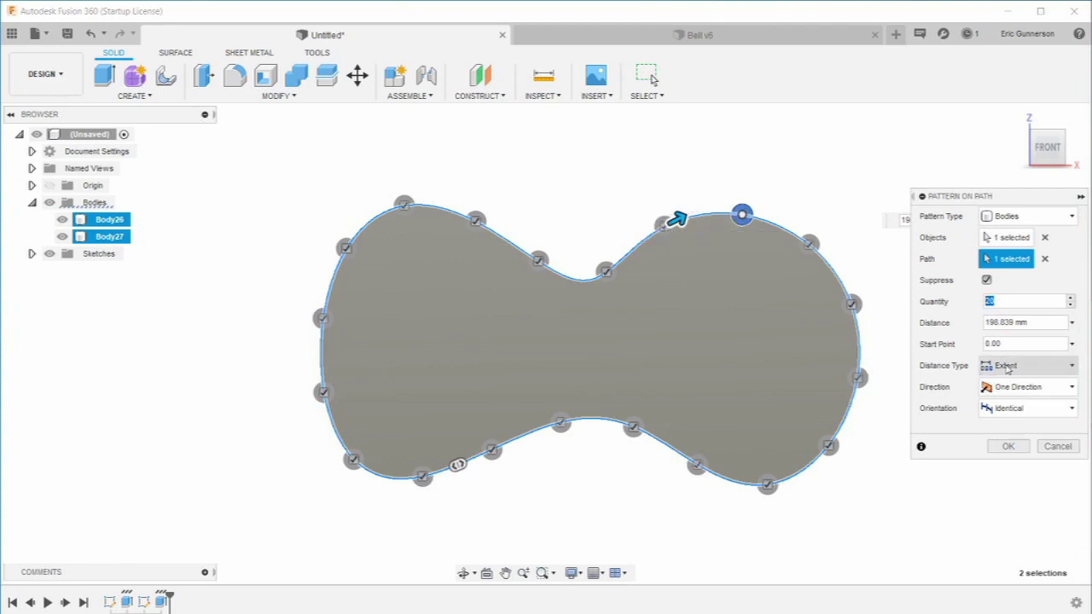
click(1073, 369)
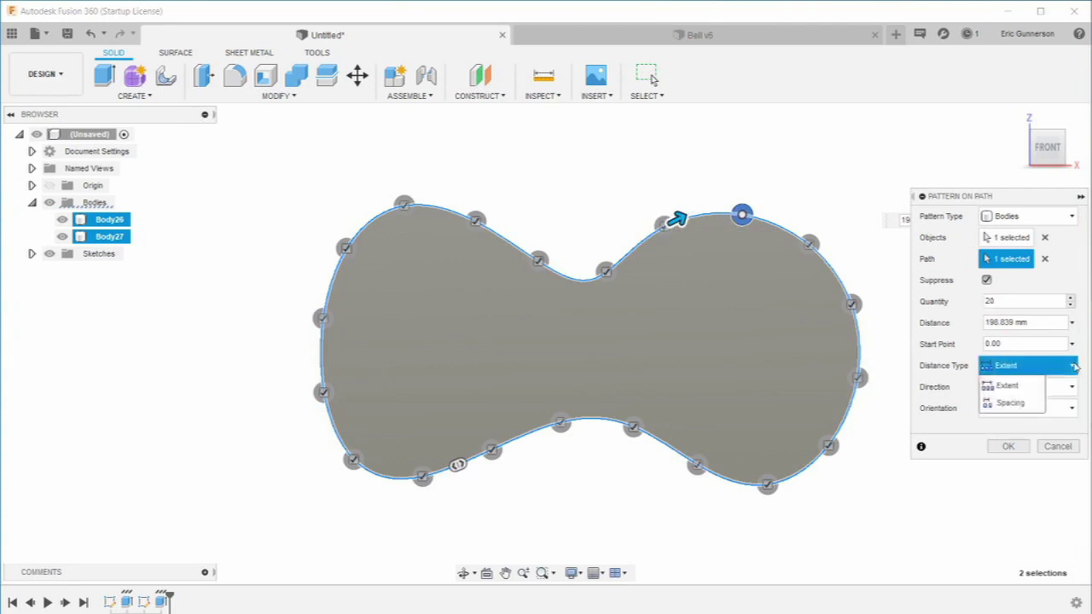
click(1031, 410)
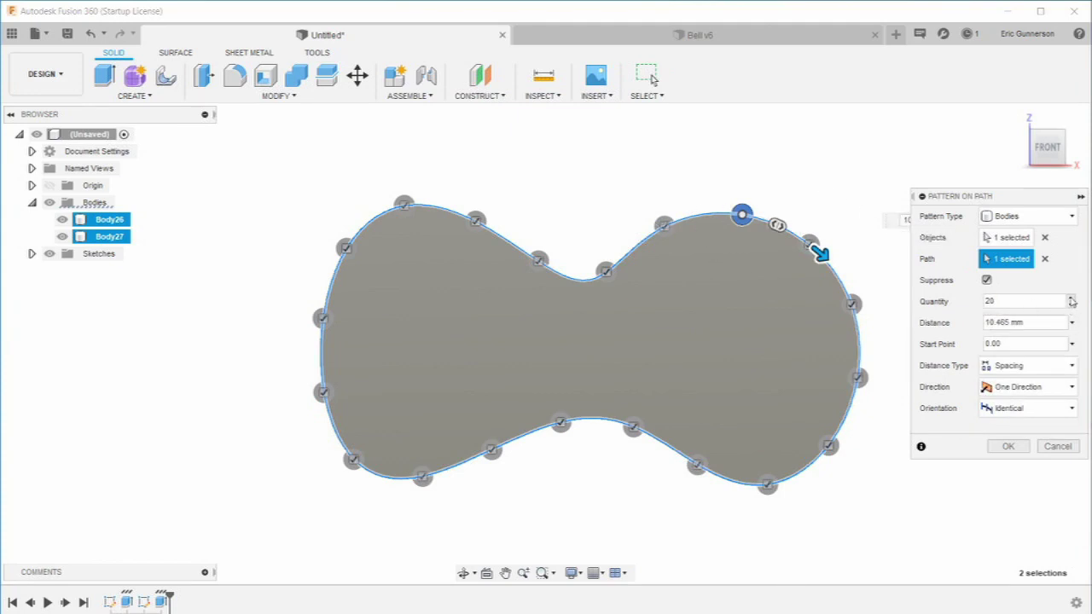
- Adjust the spacing to 10.505 mm using a trial quantity of 21, and complete the path pattern with a quantity of 20
click(1072, 299)
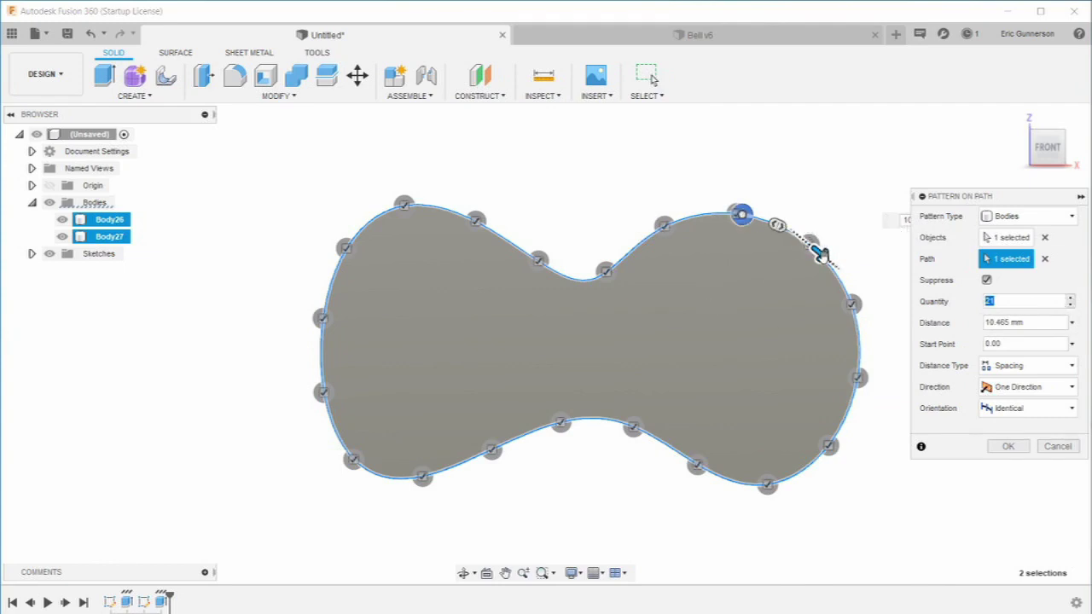
drag(821, 256, 823, 256)
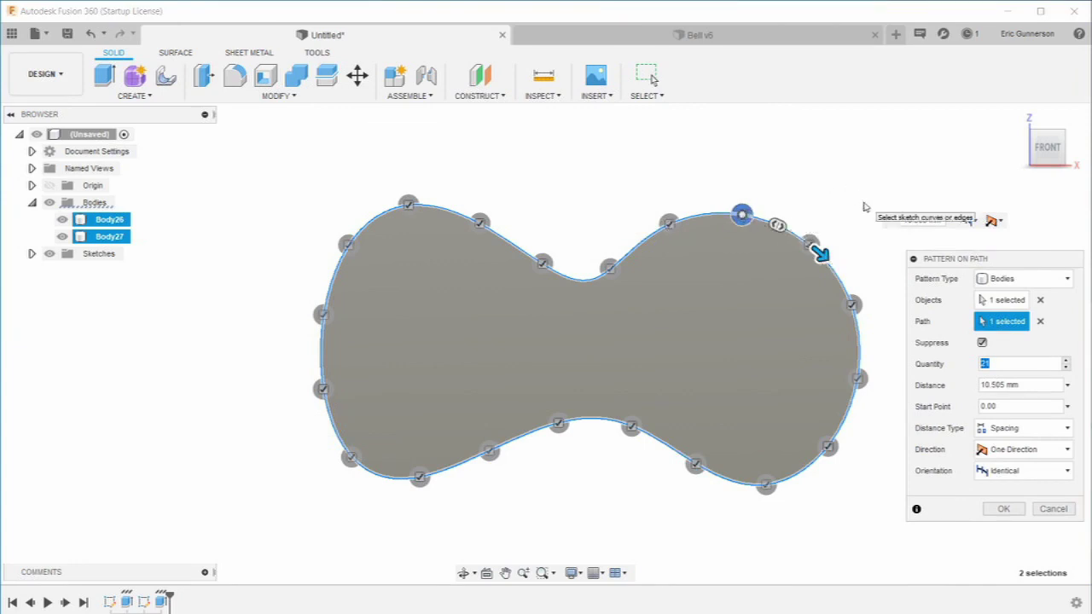
click(1065, 368)
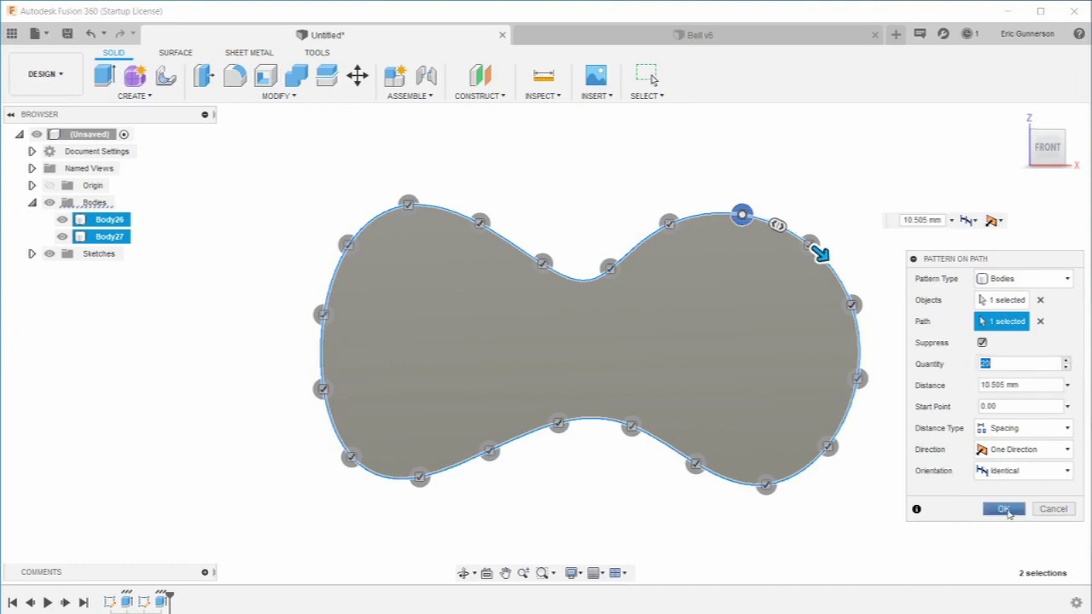
click(1006, 510)
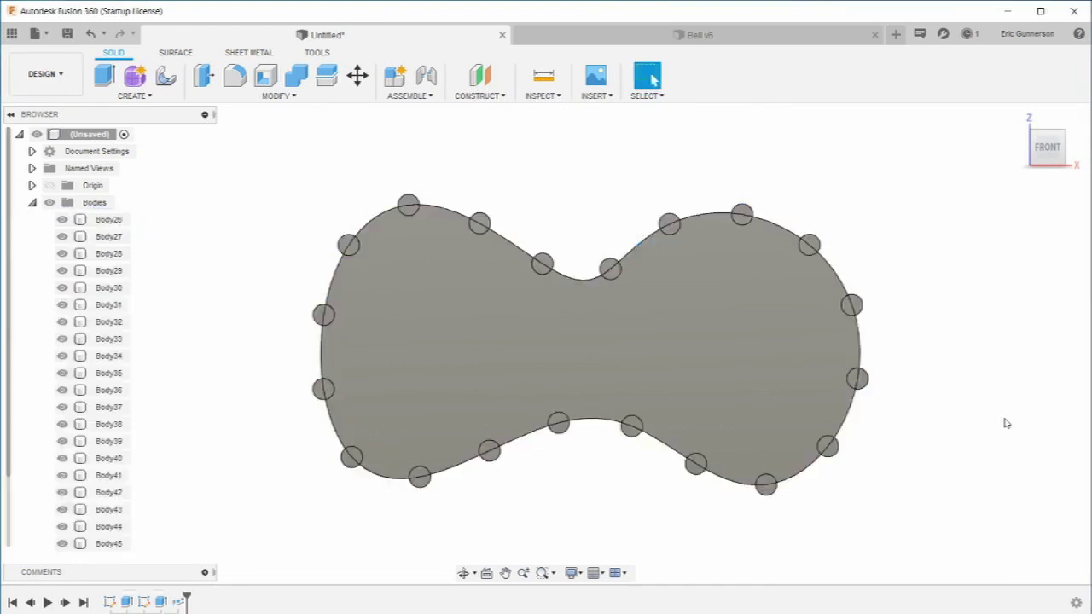
mouse_move(987, 430)
shift+middle_down()
mouse_move(899, 434)
mouse_move(961, 534)
mouse_move(997, 312)
mouse_move(984, 429)
shift+middle_up()
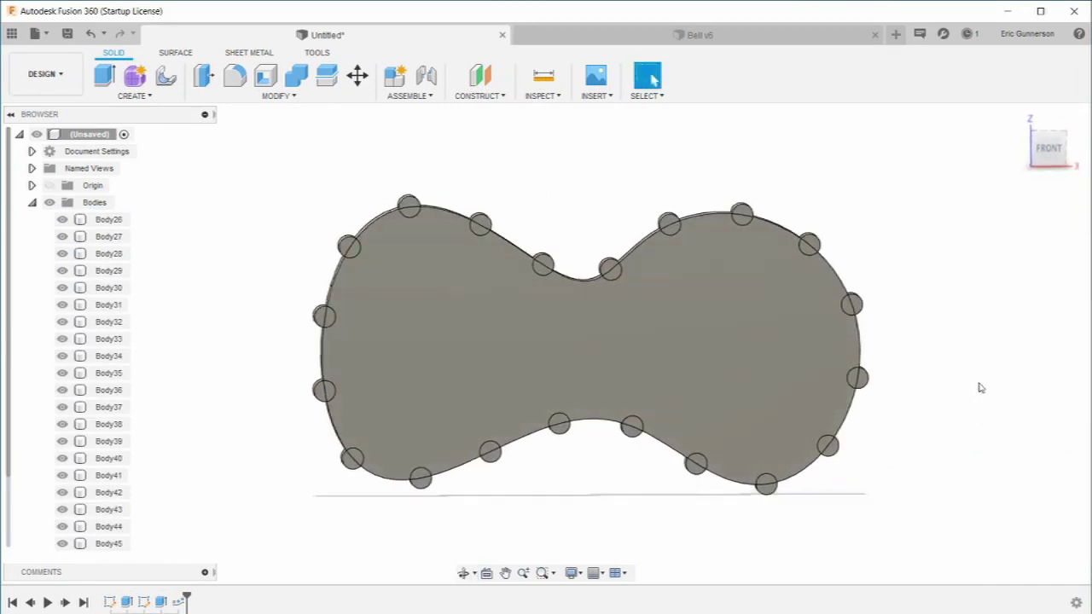
scroll(980, 388, up, 2)
scroll(981, 385, down, 3)
middle_drag(960, 415, 945, 393)
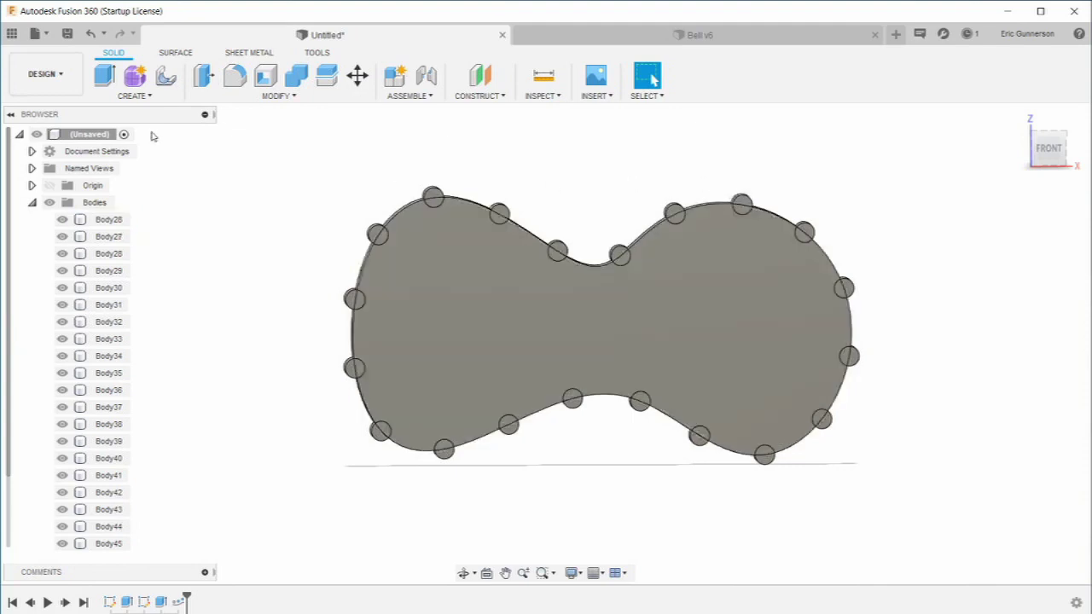
- Sketch a closed spline through five points on the front XZ plane, loosely surrounding the freeform plate and its cylinders
click(137, 97)
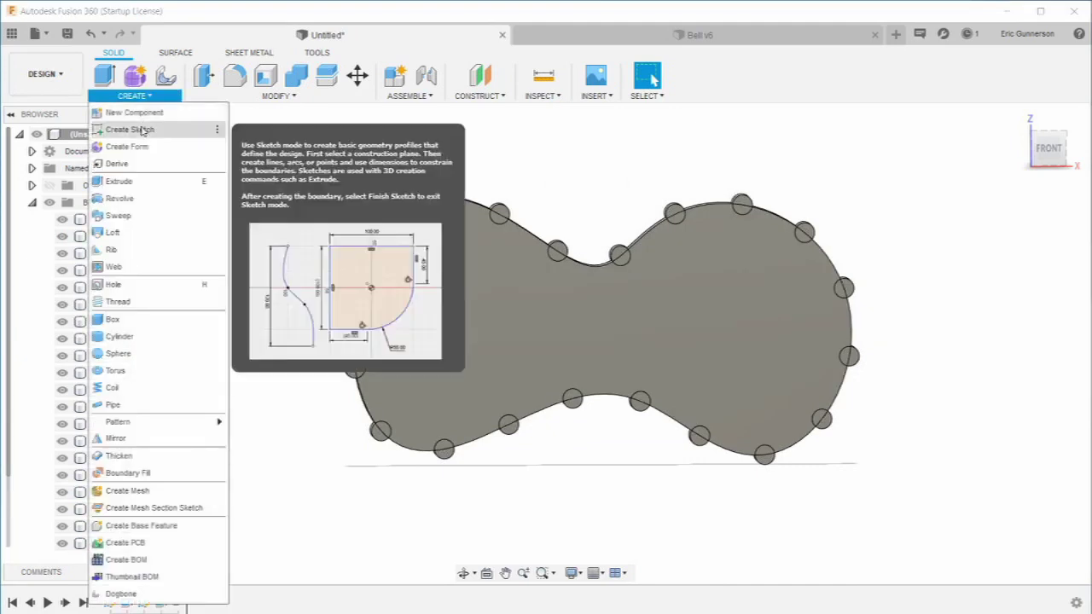
click(141, 130)
click(662, 398)
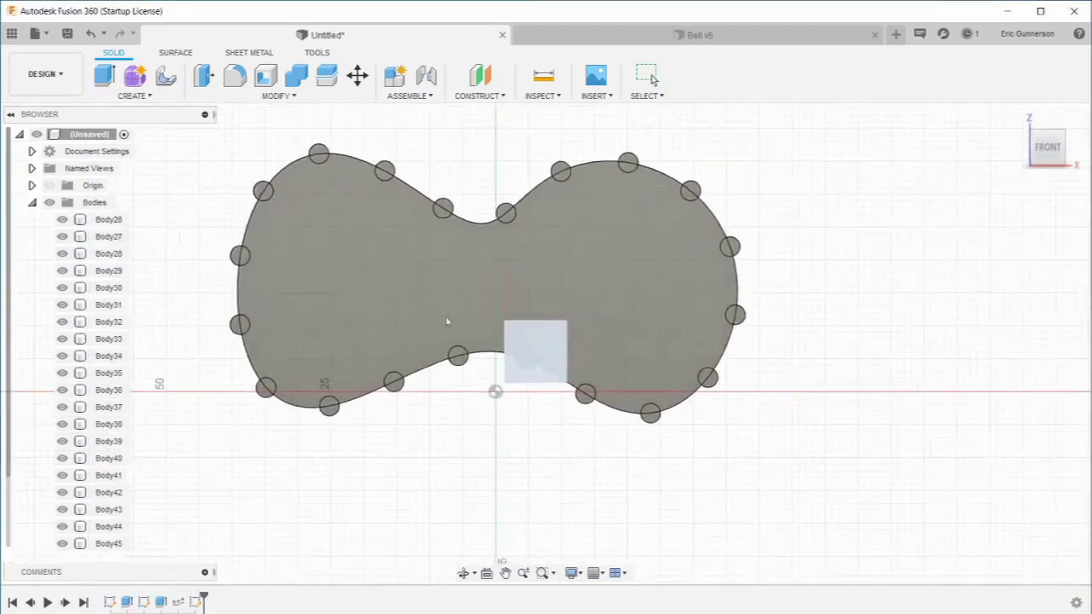
click(197, 75)
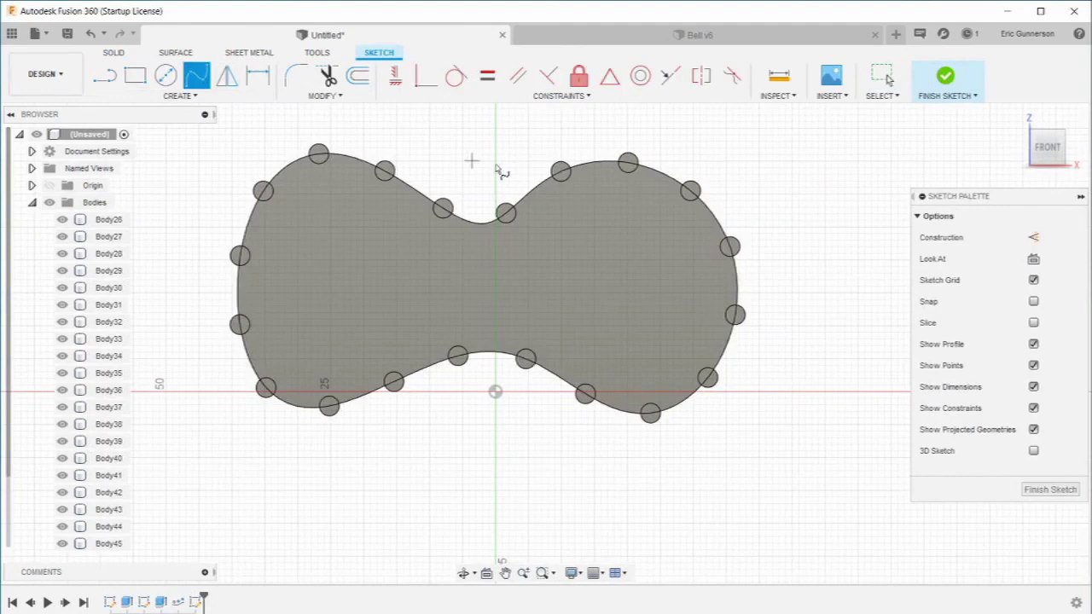
click(486, 114)
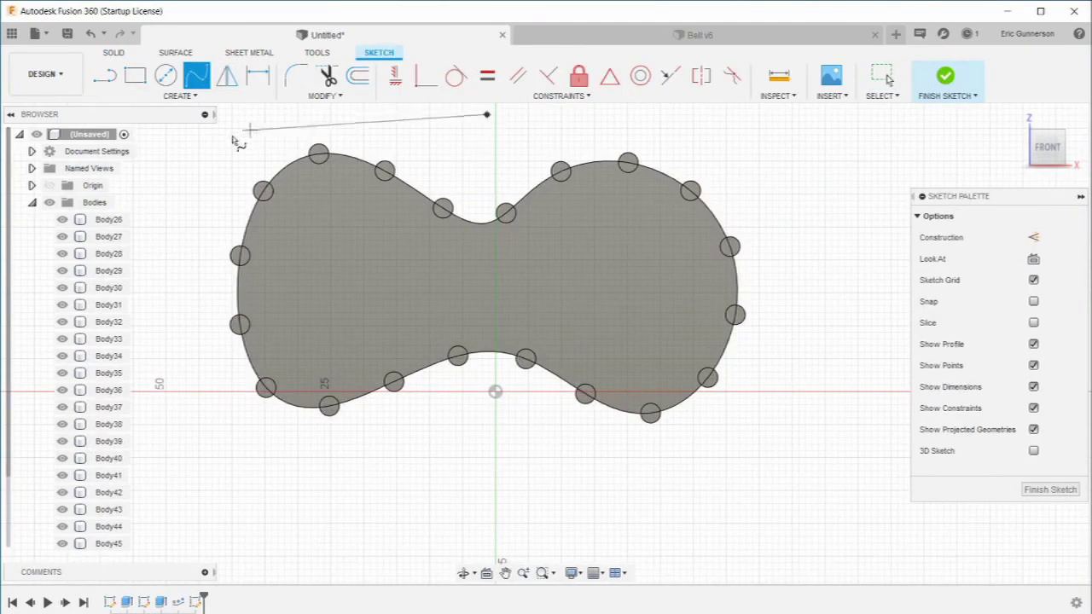
click(183, 266)
click(405, 491)
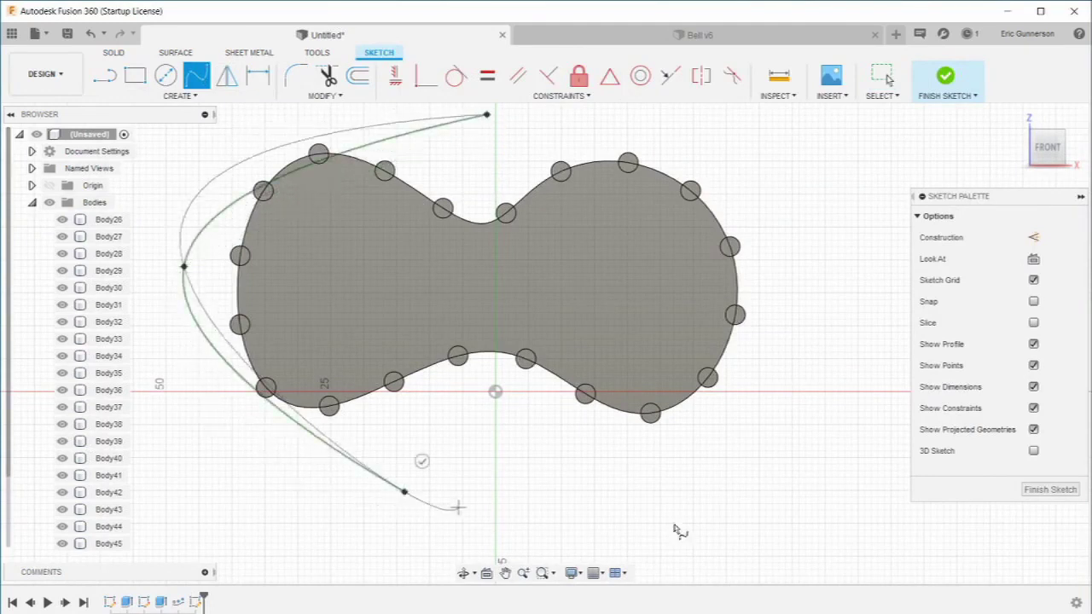
click(807, 393)
click(662, 130)
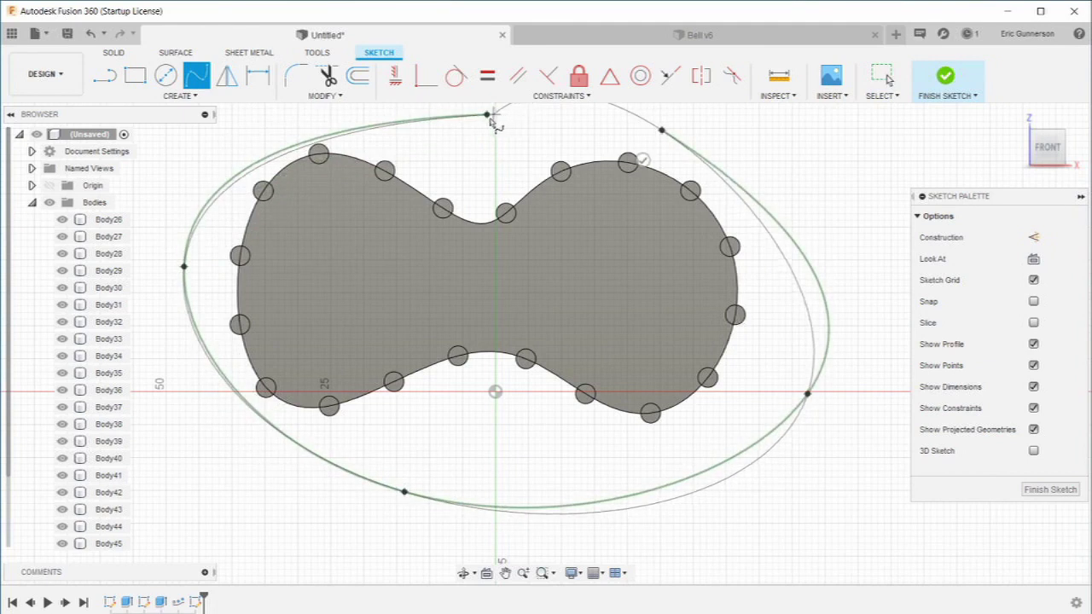
click(487, 116)
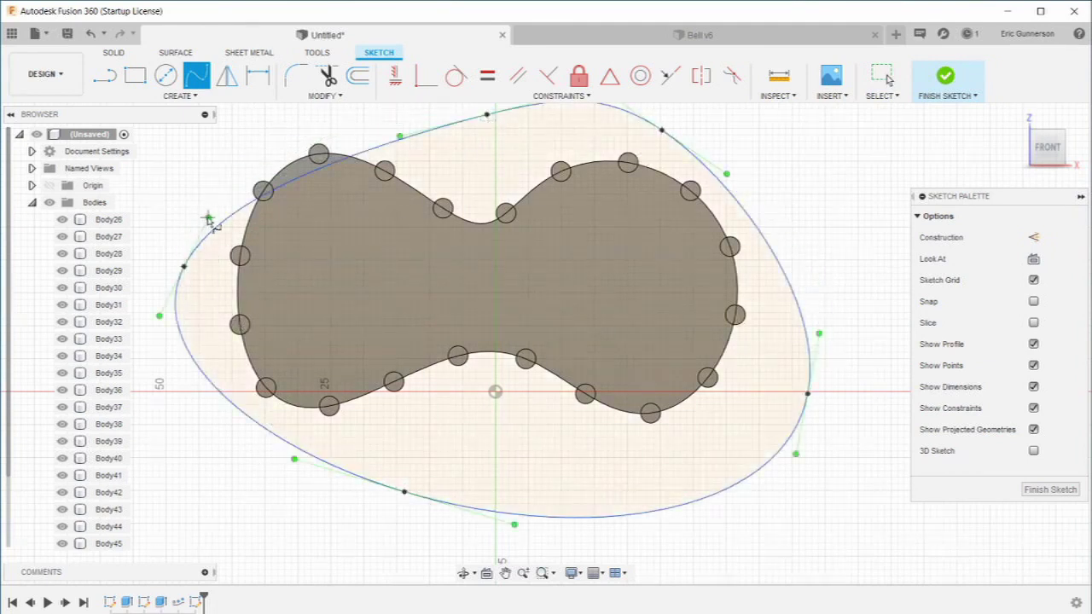
key(Escape)
- Reshape the outer spline with its tangent handle and fit points so it clears the plate all around, and finish the sketch
drag(208, 218, 183, 175)
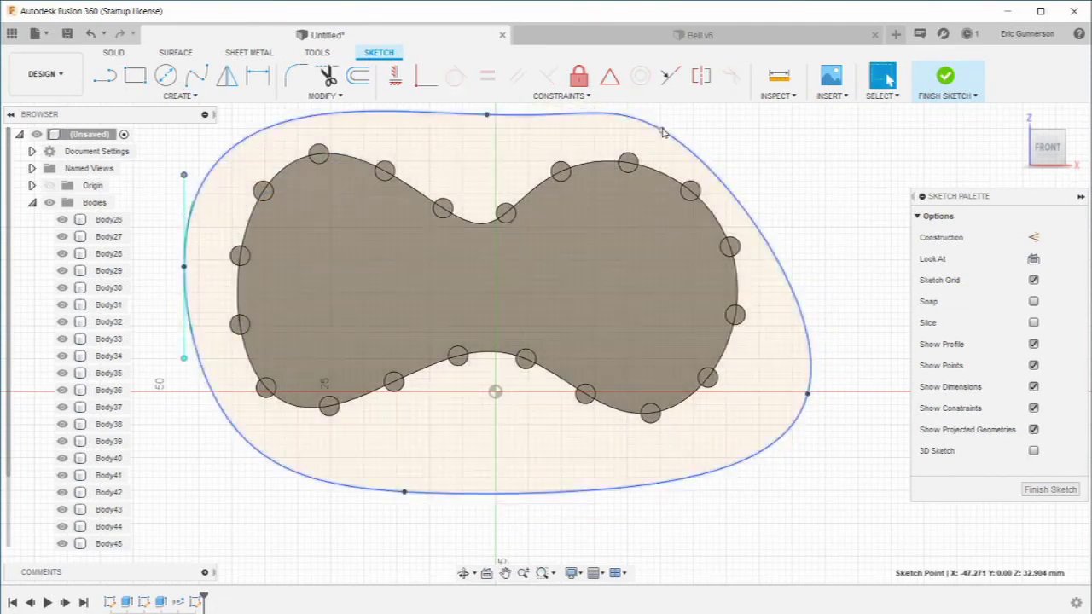
drag(664, 131, 776, 160)
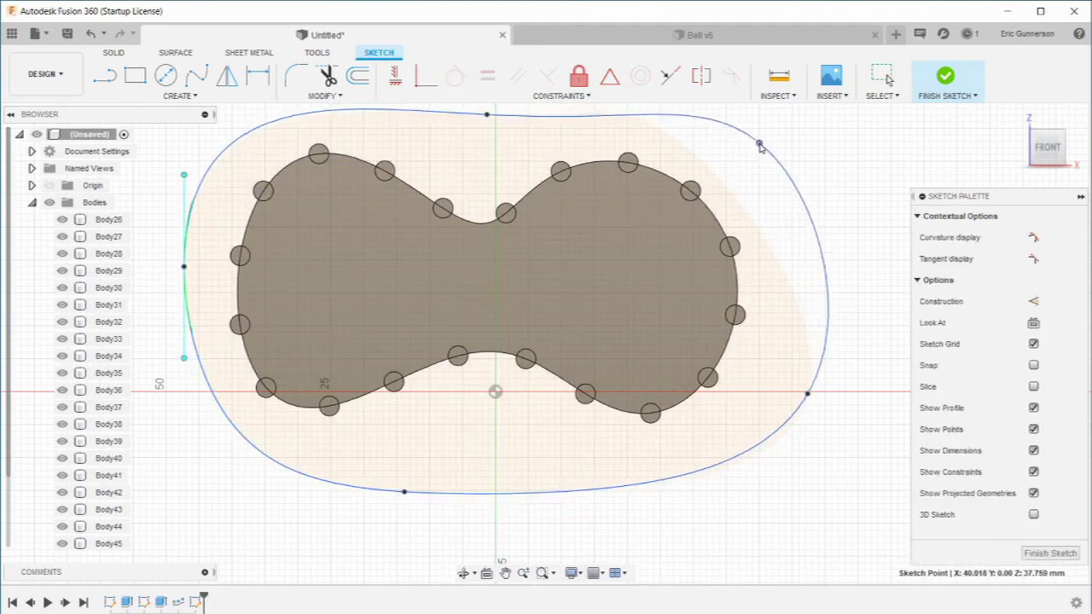
drag(761, 146, 765, 141)
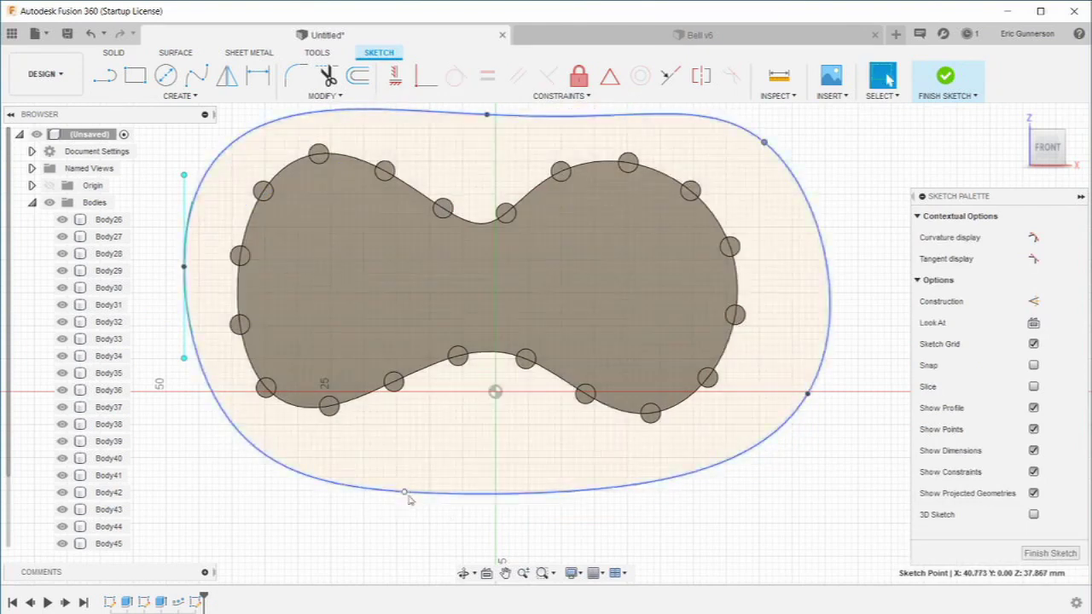
drag(404, 494, 360, 474)
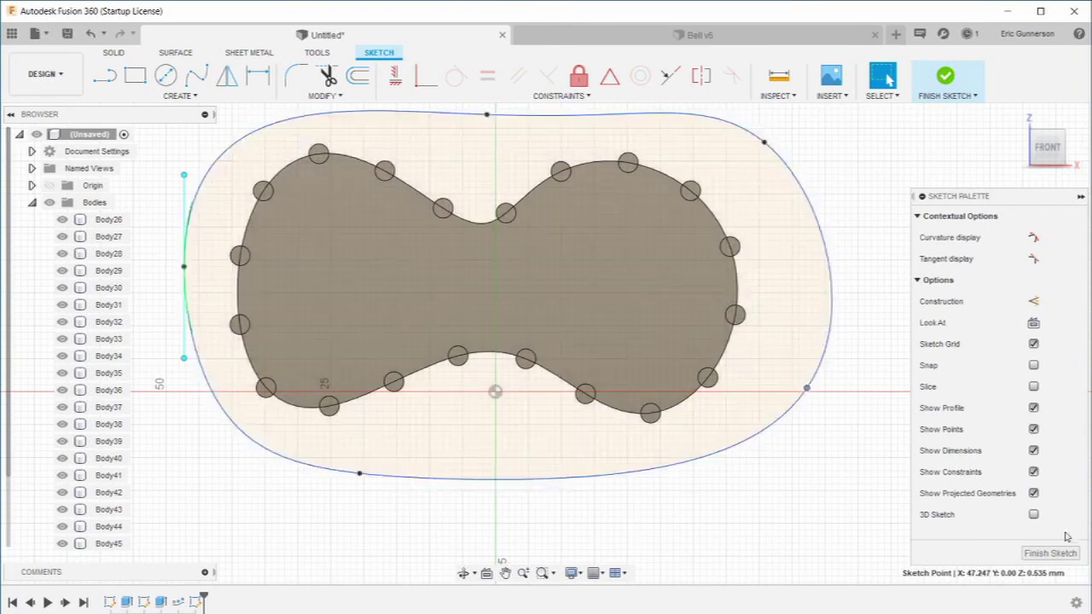
click(1051, 553)
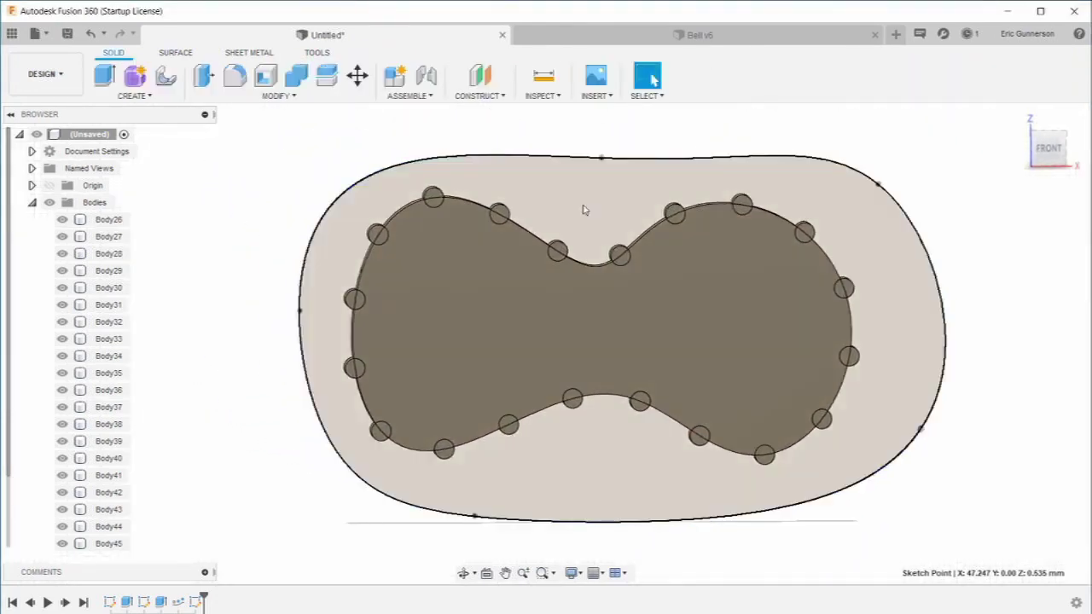
- Start an Extrude of the profile inside the outer spline with its extent set to To Object
click(128, 96)
click(139, 185)
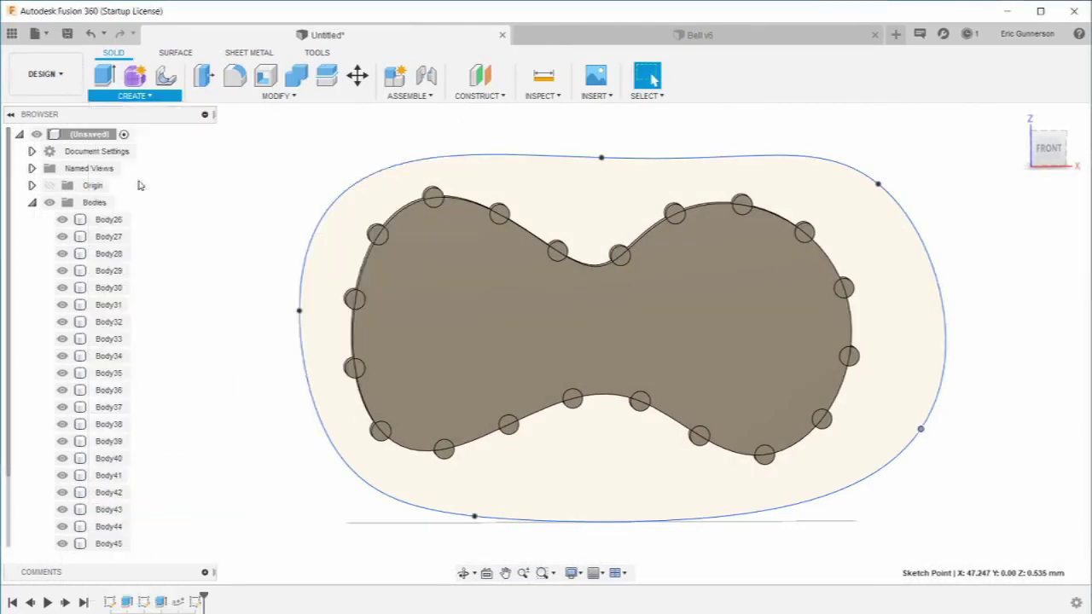
click(589, 202)
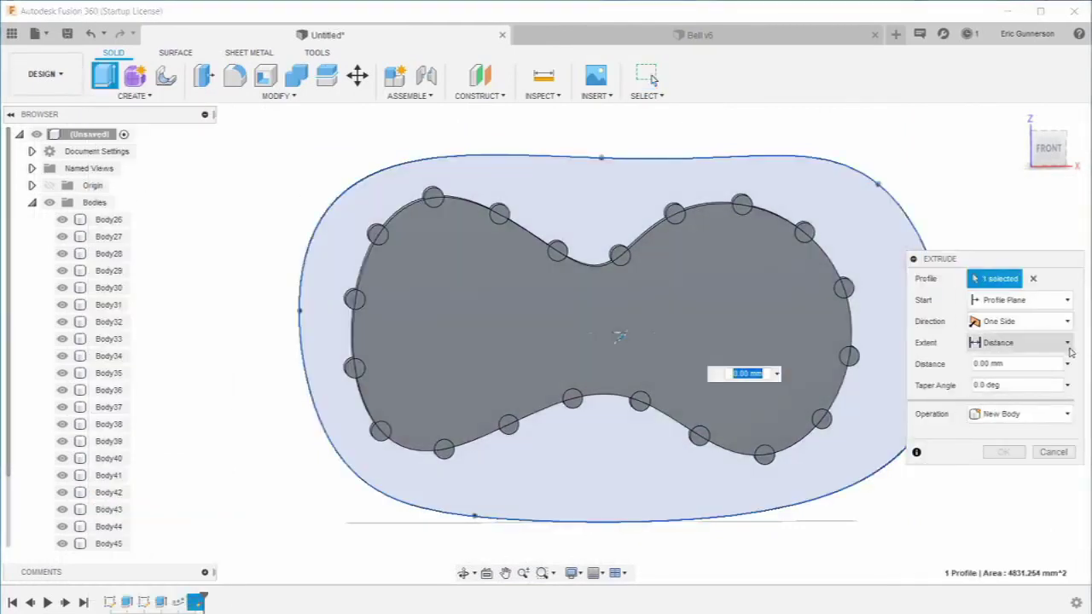
click(1069, 349)
click(1024, 381)
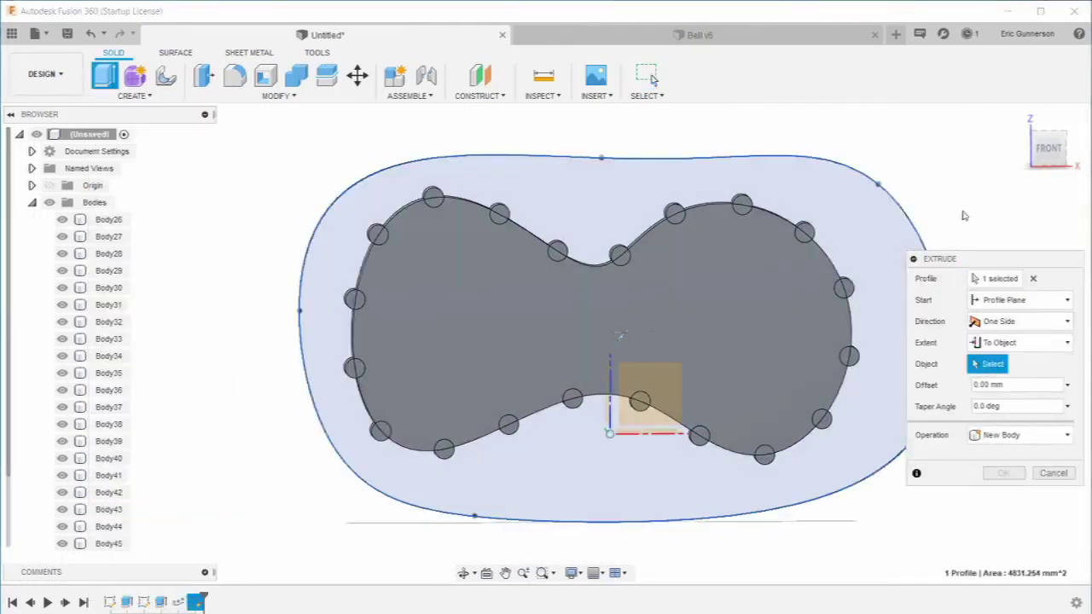
- Use the freeform plate's back face as the extrusion limit and complete the extrusion as a New Body
shift+middle_drag(963, 216, 779, 261)
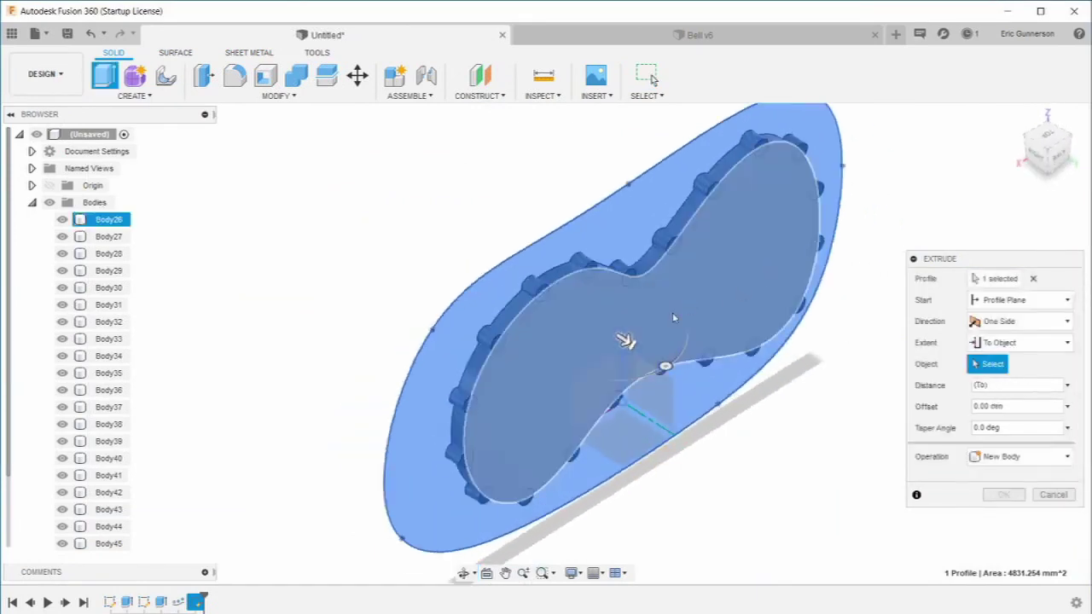
click(674, 319)
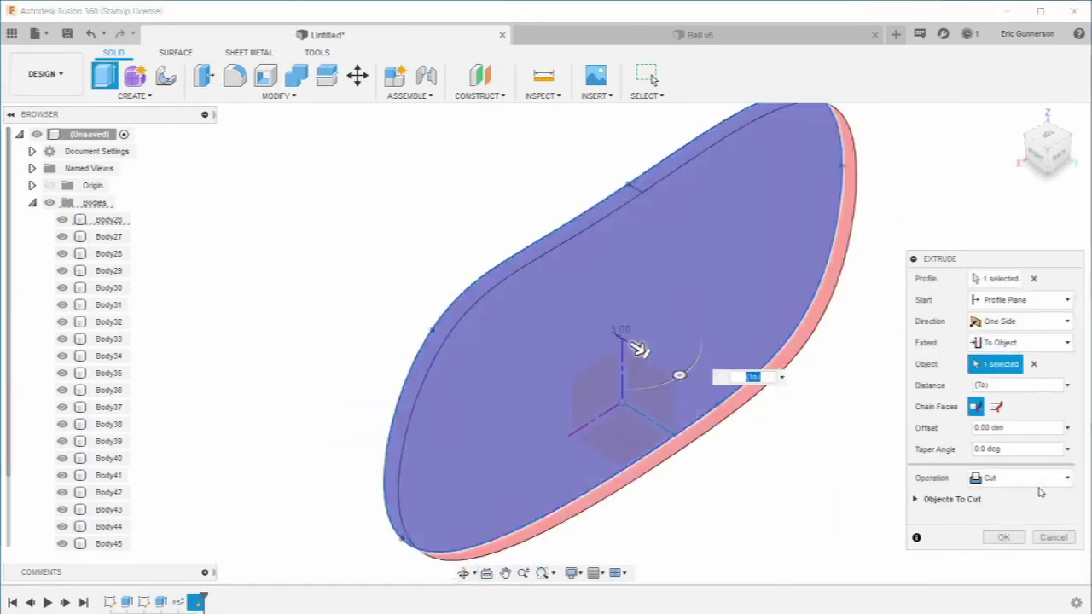
click(1039, 486)
click(1043, 551)
click(996, 518)
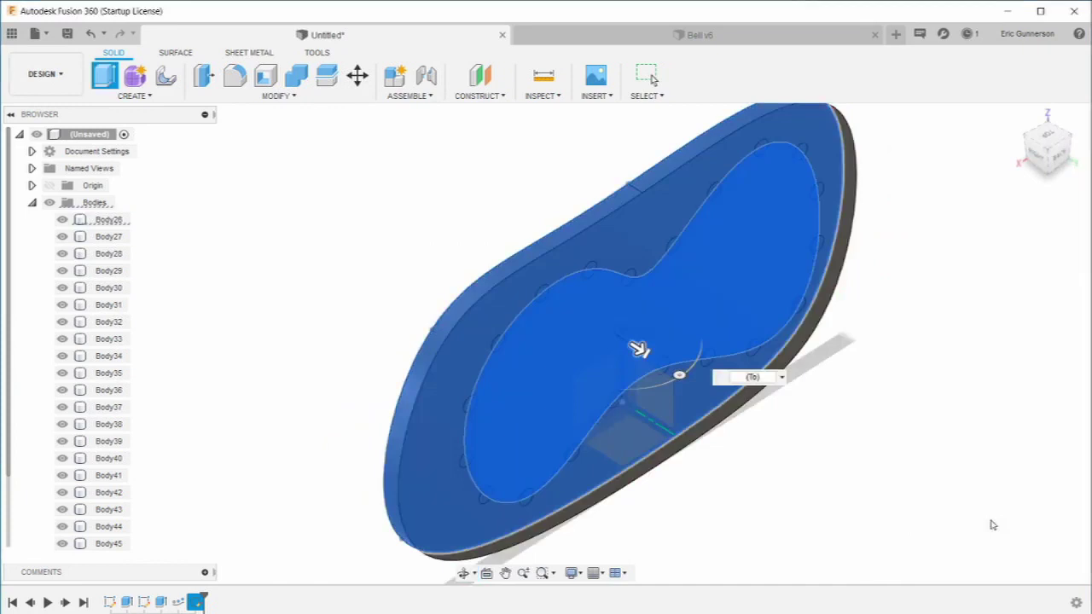
key(Home)
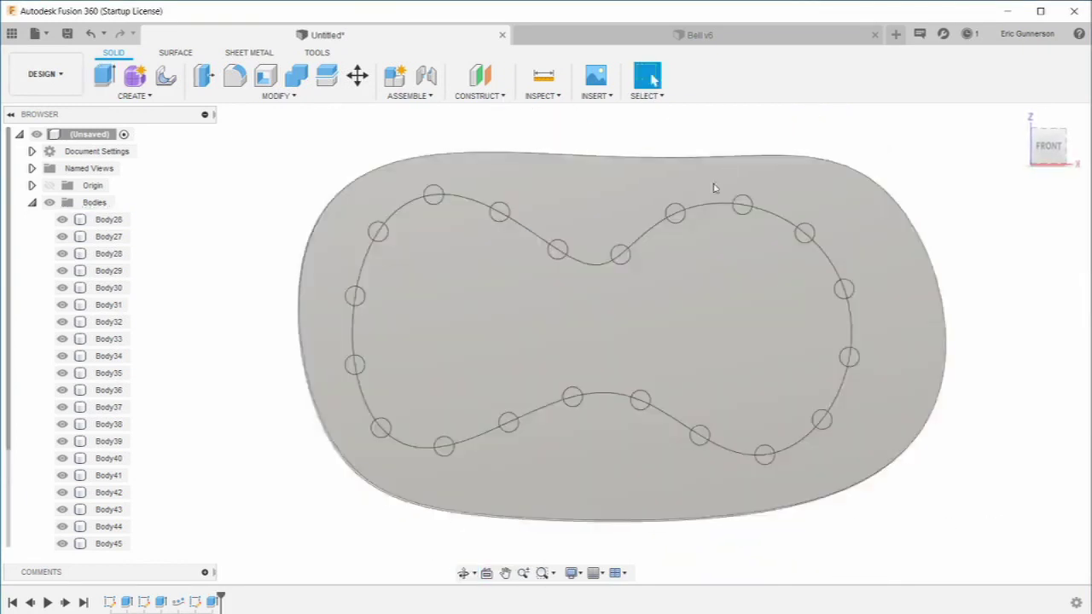
click(827, 197)
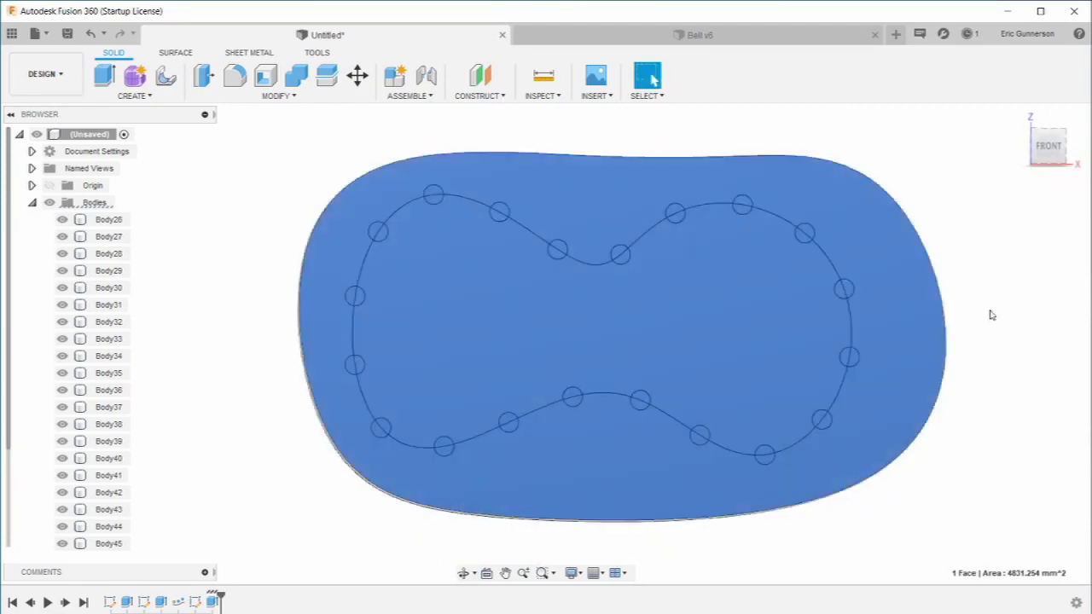
click(990, 313)
click(809, 333)
click(817, 292)
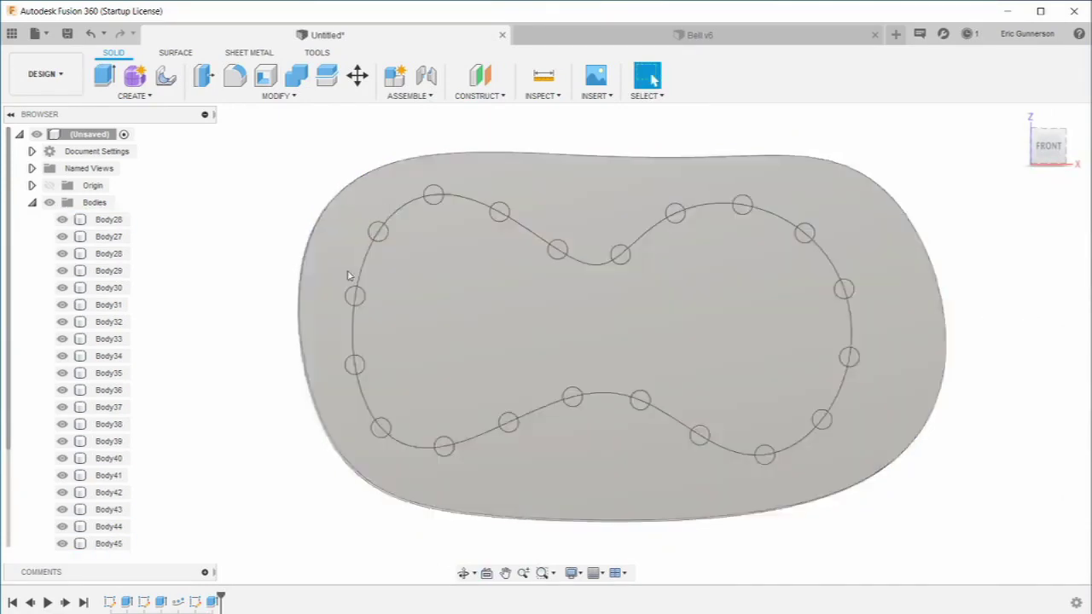
click(431, 271)
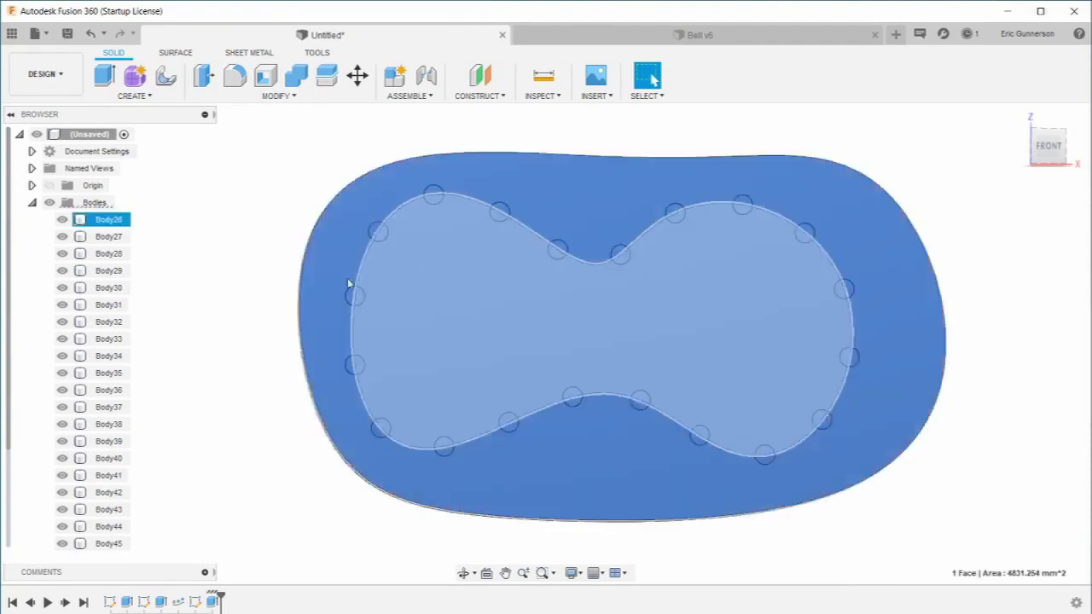
click(384, 247)
click(405, 251)
click(250, 291)
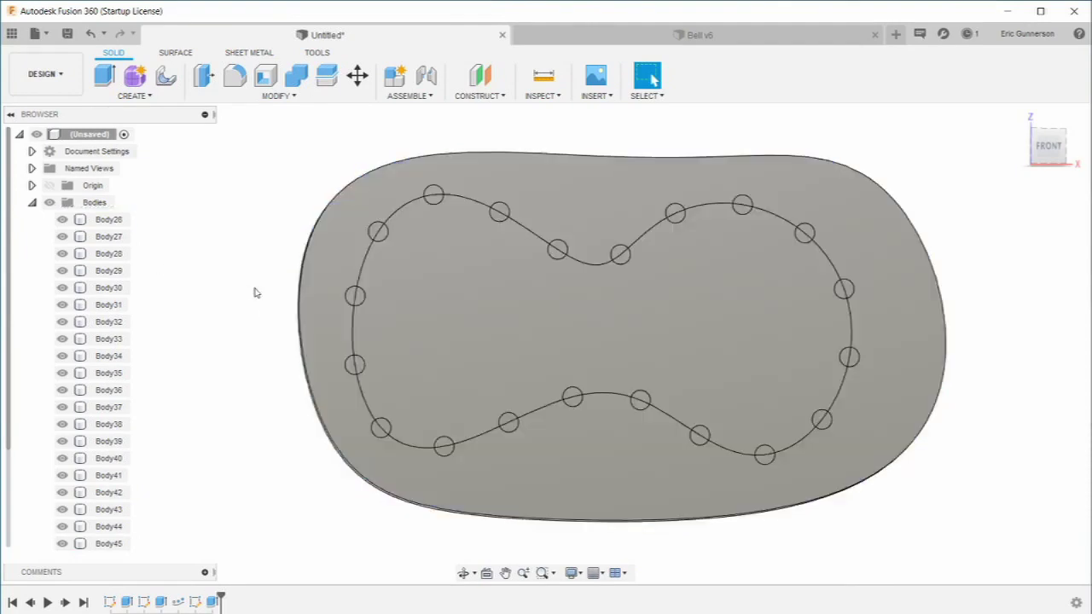
- Hide the original freeform plate, Body26, and the new outer plate, Body47, leaving the cylinder bodies shown
click(68, 222)
click(62, 220)
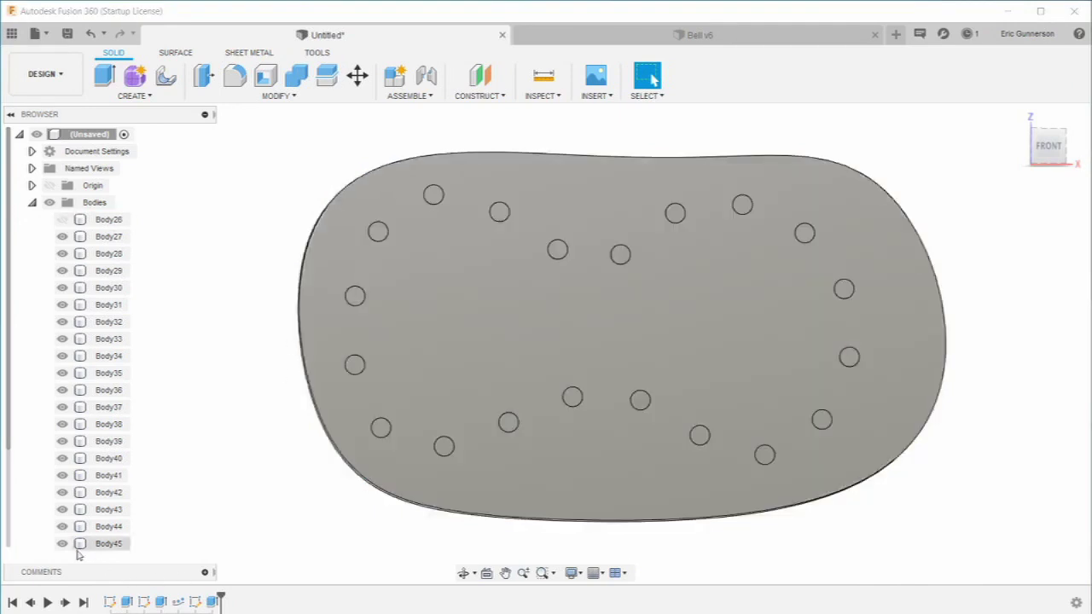
click(61, 547)
click(181, 480)
key(F6)
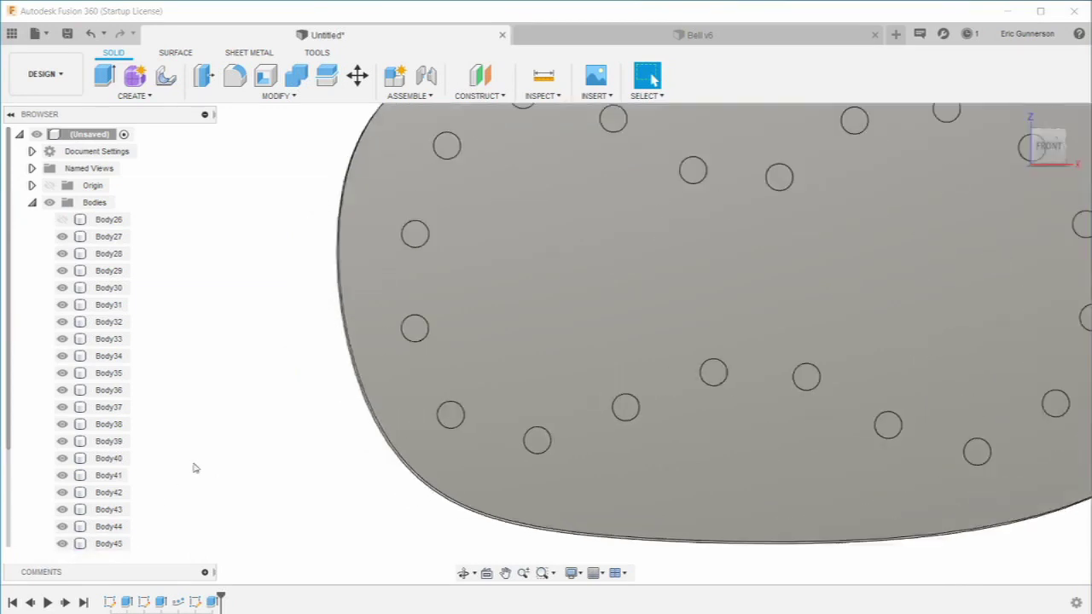
drag(7, 433, 5, 521)
click(94, 526)
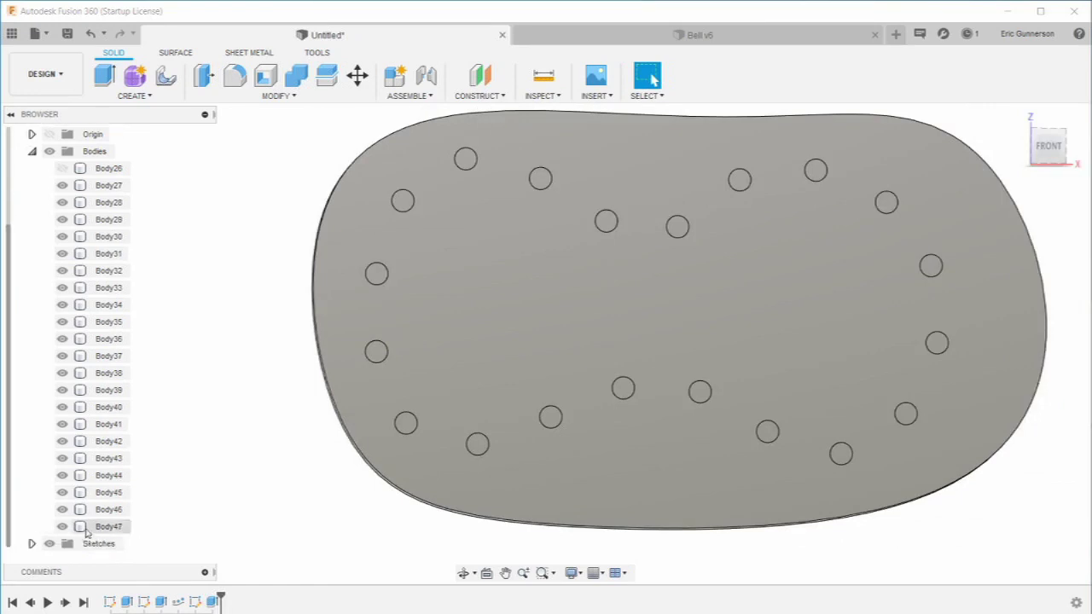
click(61, 528)
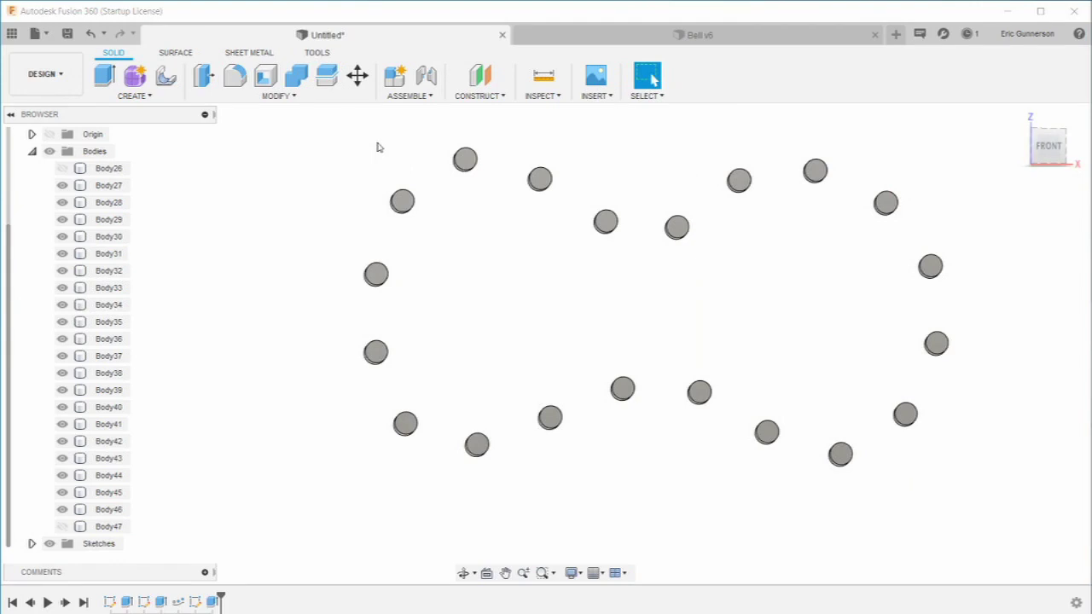
- Start a Combine with the Cut operation and choose all 20 cylinder bodies as the tool bodies
click(274, 98)
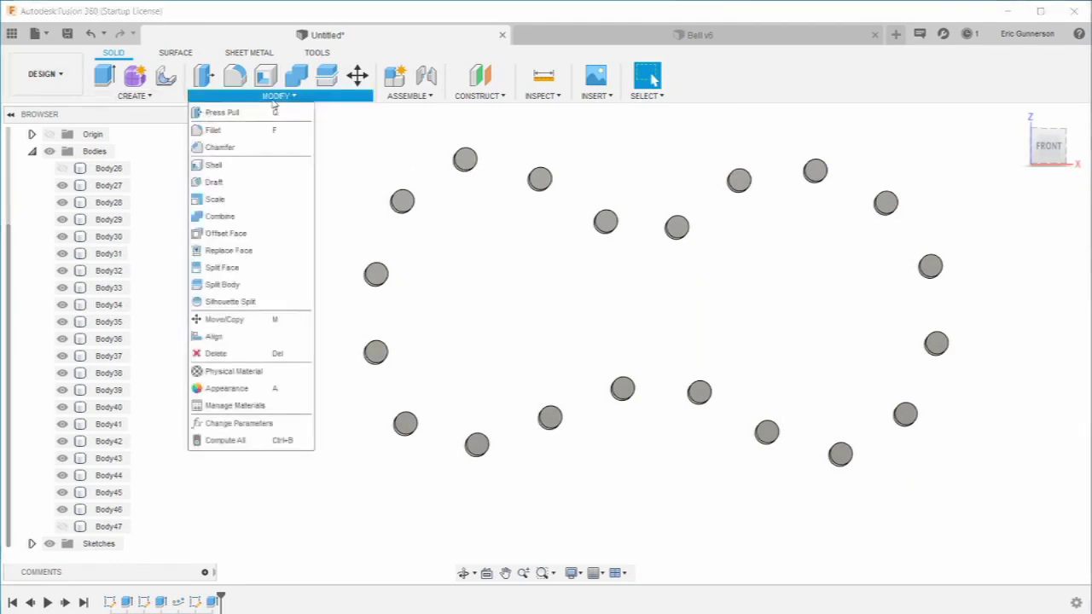
click(268, 217)
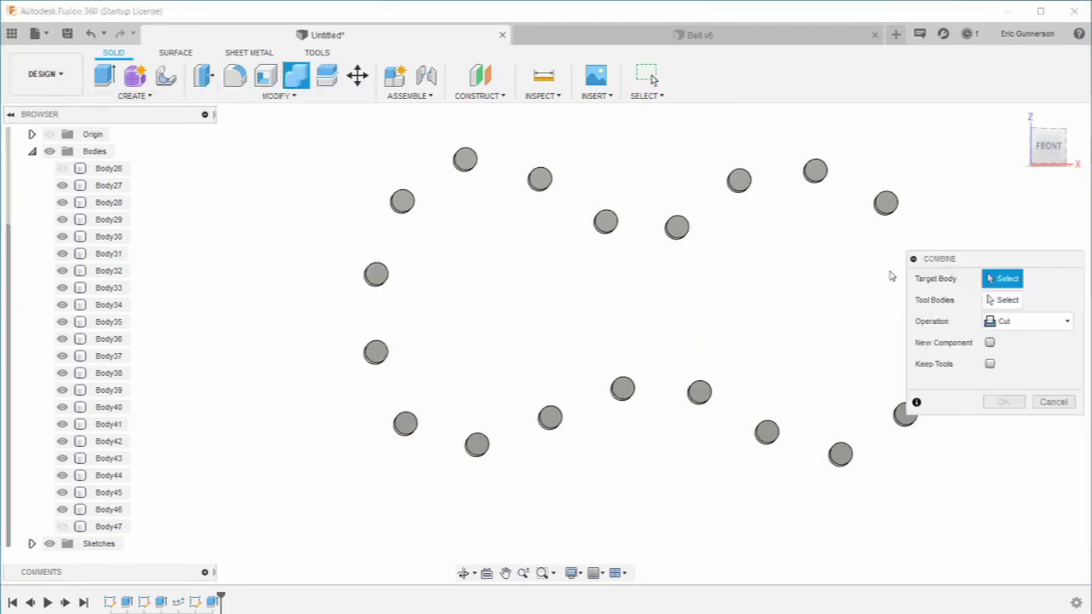
click(1010, 301)
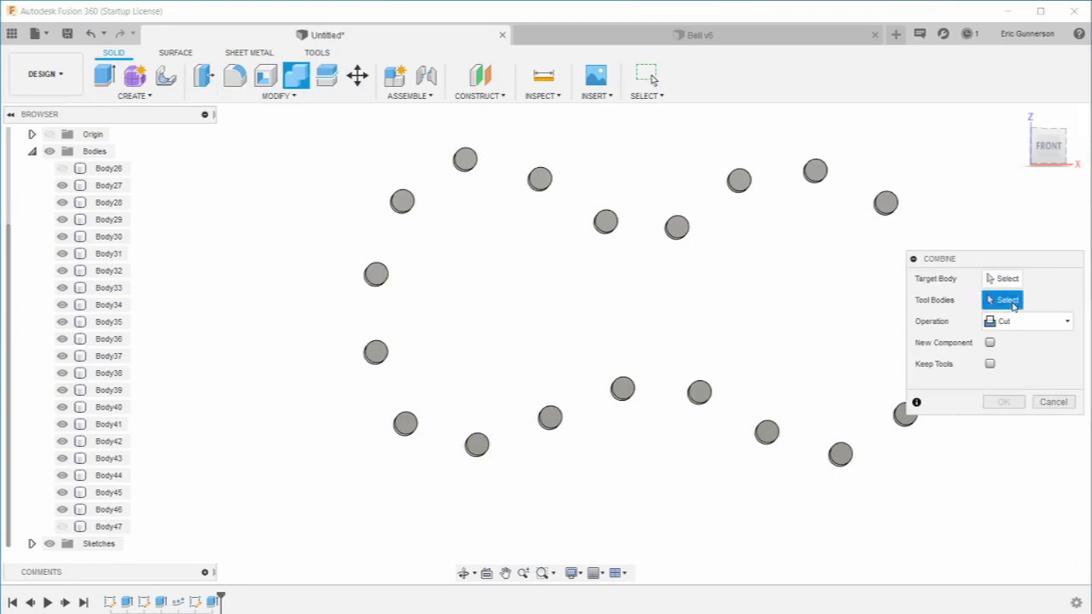
drag(1015, 266, 1024, 446)
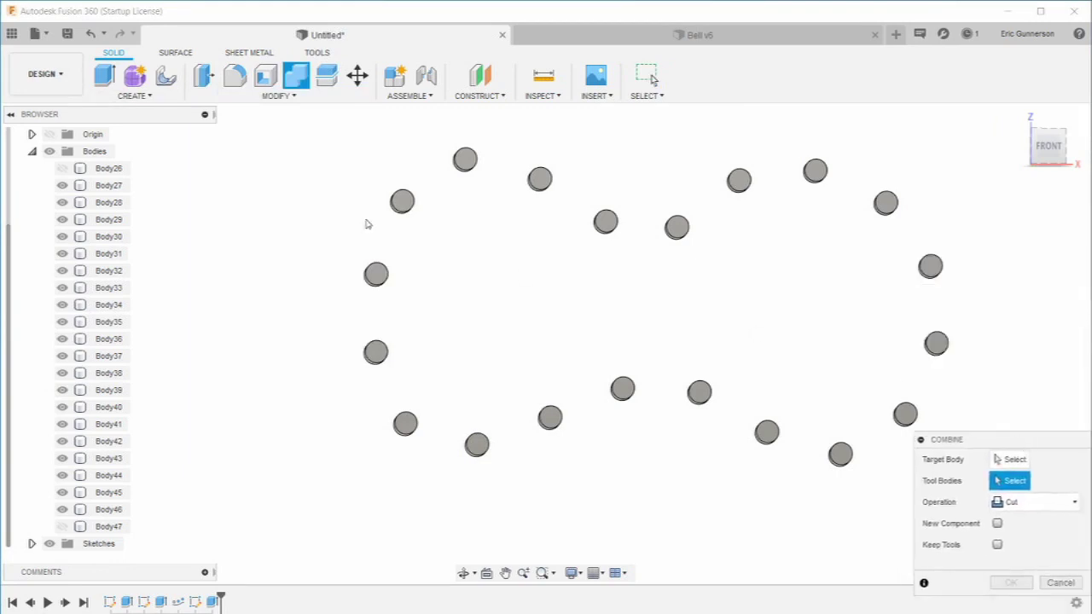
drag(244, 129, 977, 512)
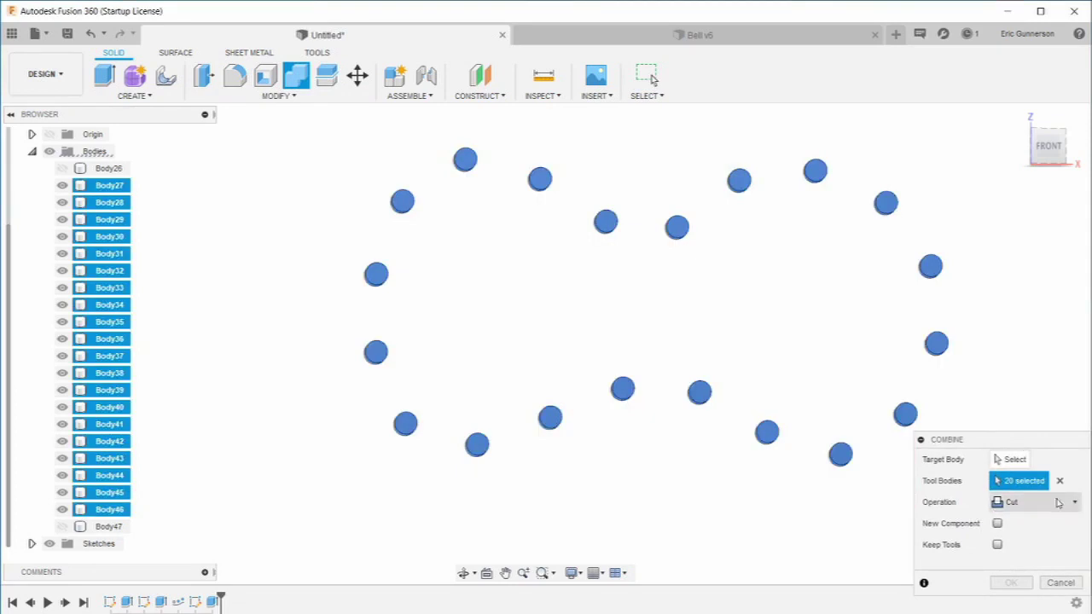
- Set the hidden outer plate, Body47, as the target body of the Combine cut
click(1011, 461)
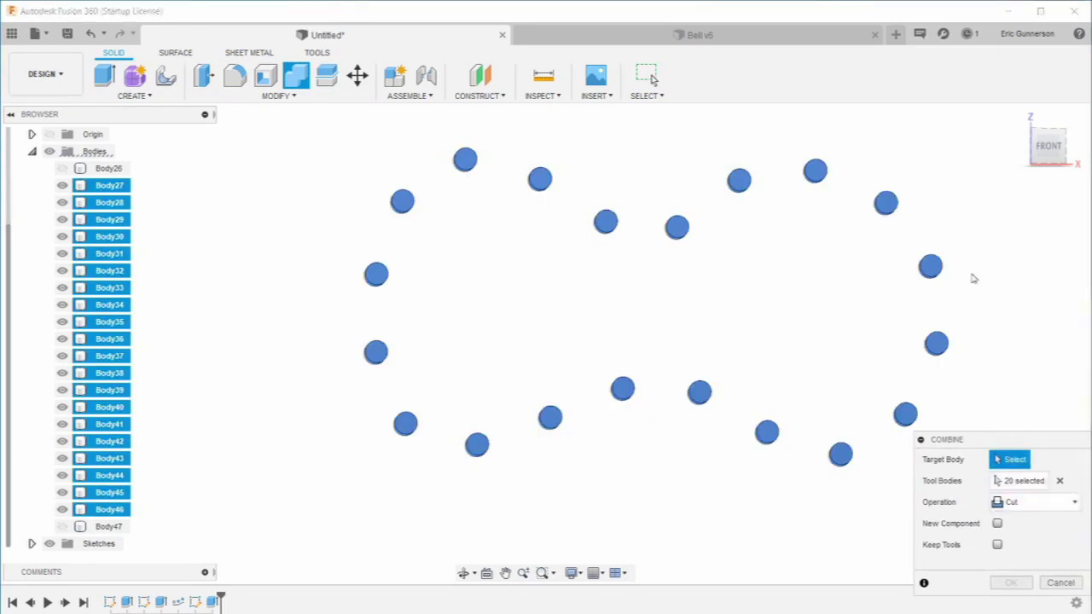
click(105, 526)
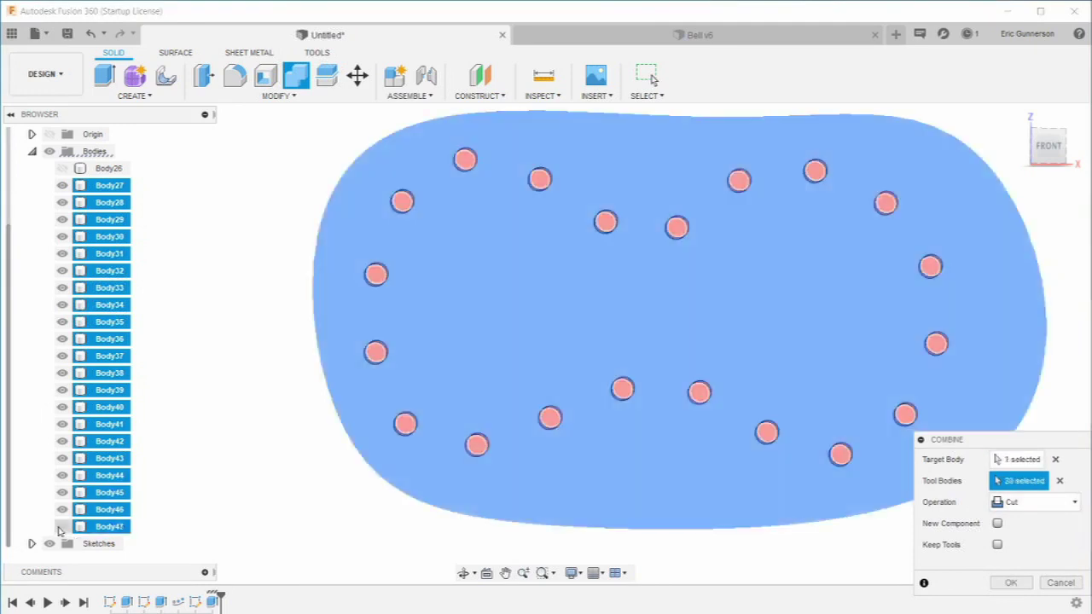
mouse_move(281, 390)
shift+middle_down()
mouse_move(349, 409)
mouse_move(307, 409)
mouse_move(242, 385)
mouse_move(285, 385)
shift+middle_up()
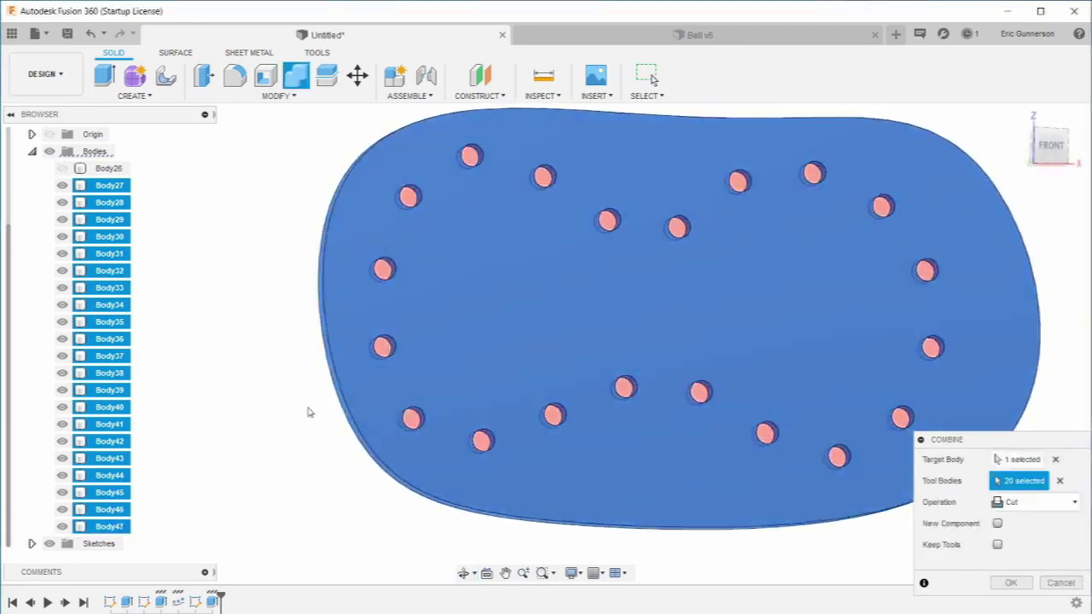
- Complete the Combine cut of the 20 cylinder bodies from the outer plate, Body47, and view it from the front
click(1011, 583)
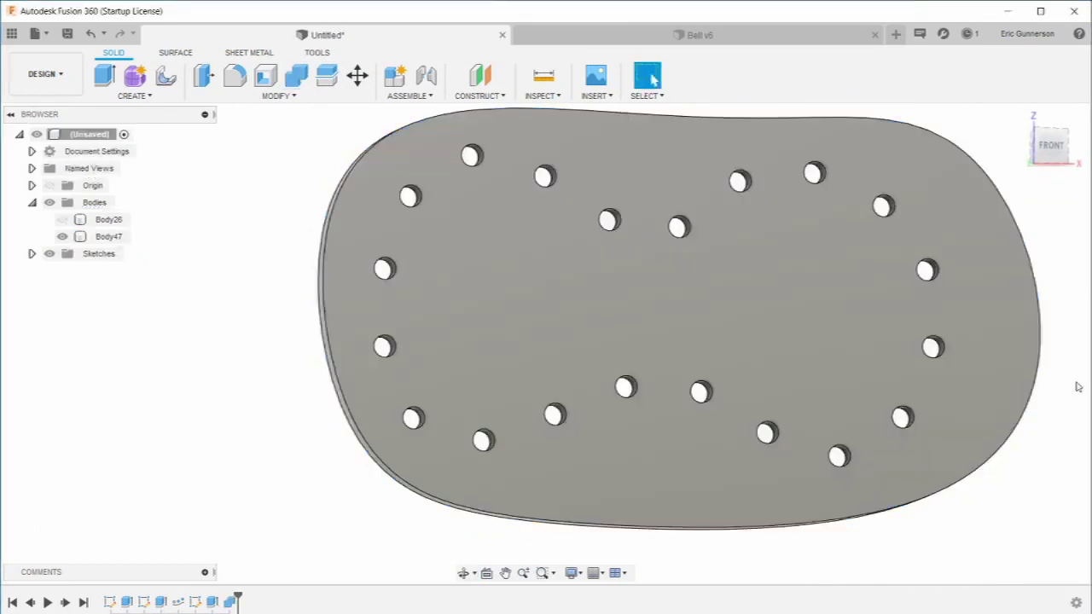
mouse_move(1069, 348)
shift+middle_down()
mouse_move(1058, 444)
mouse_move(1063, 298)
mouse_move(1056, 324)
mouse_move(999, 359)
mouse_move(963, 359)
mouse_move(974, 371)
mouse_move(1065, 351)
mouse_move(1055, 348)
shift+middle_up()
key(Escape)
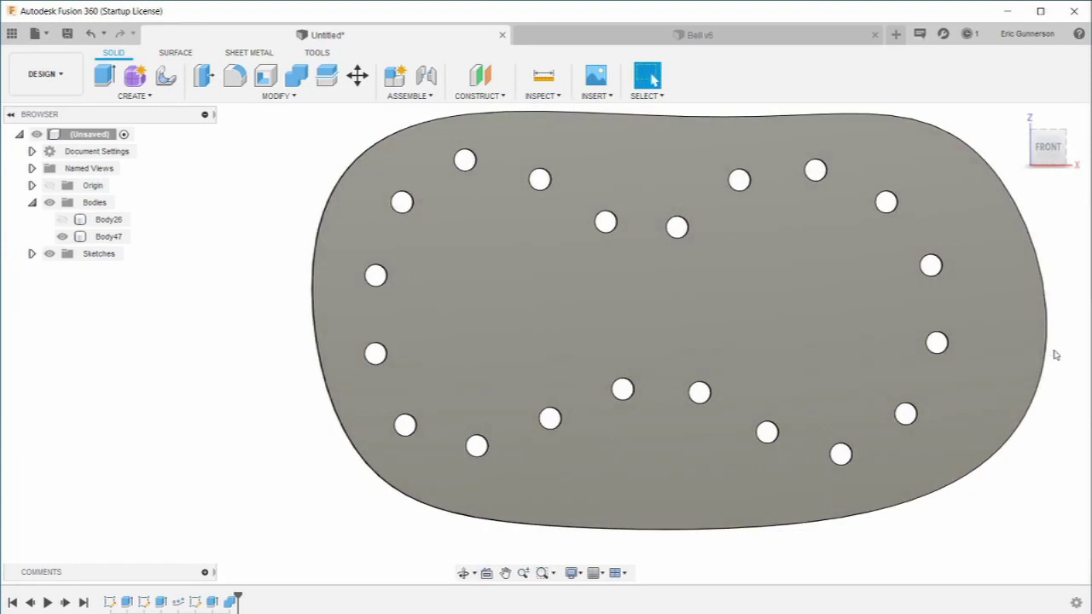
click(742, 495)
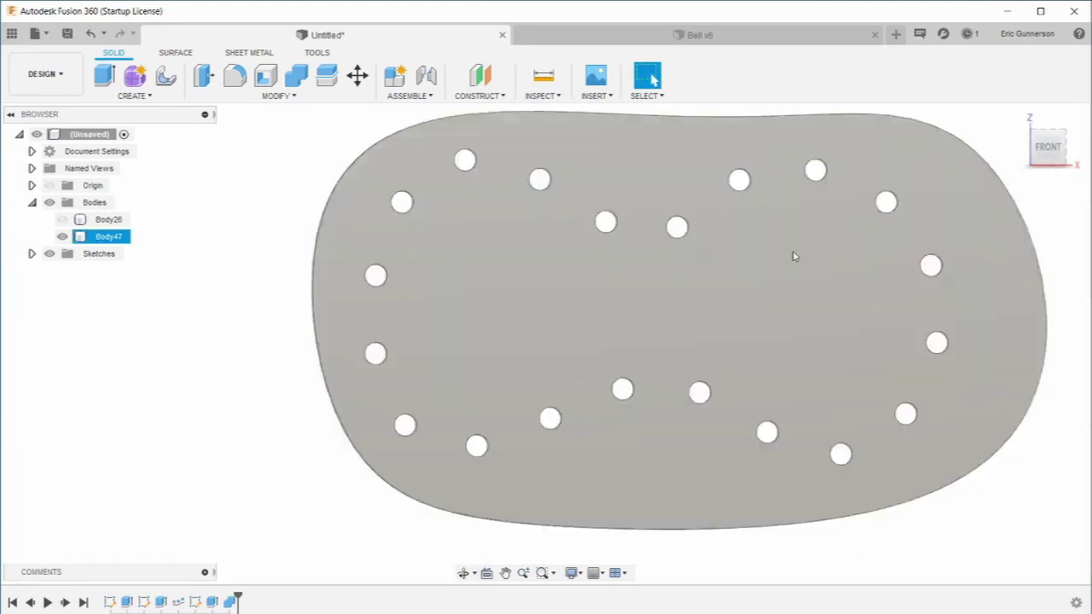
key(Escape)
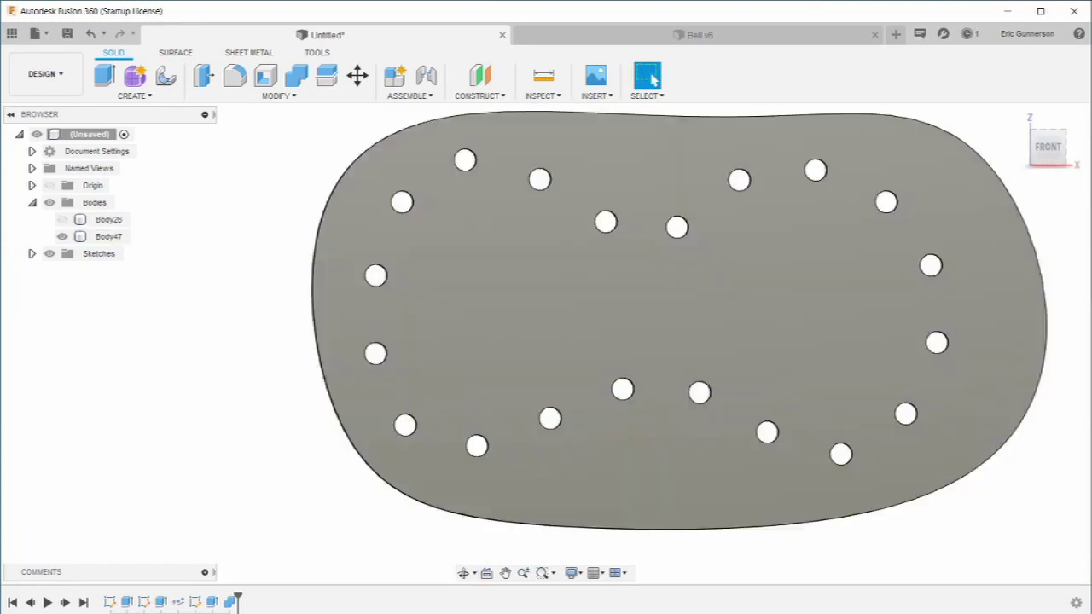
- Roll the history back to just after the cylinder pattern, show Body26, and delete the outer plate's sketch, extrusion and Combine cut
drag(240, 596, 187, 599)
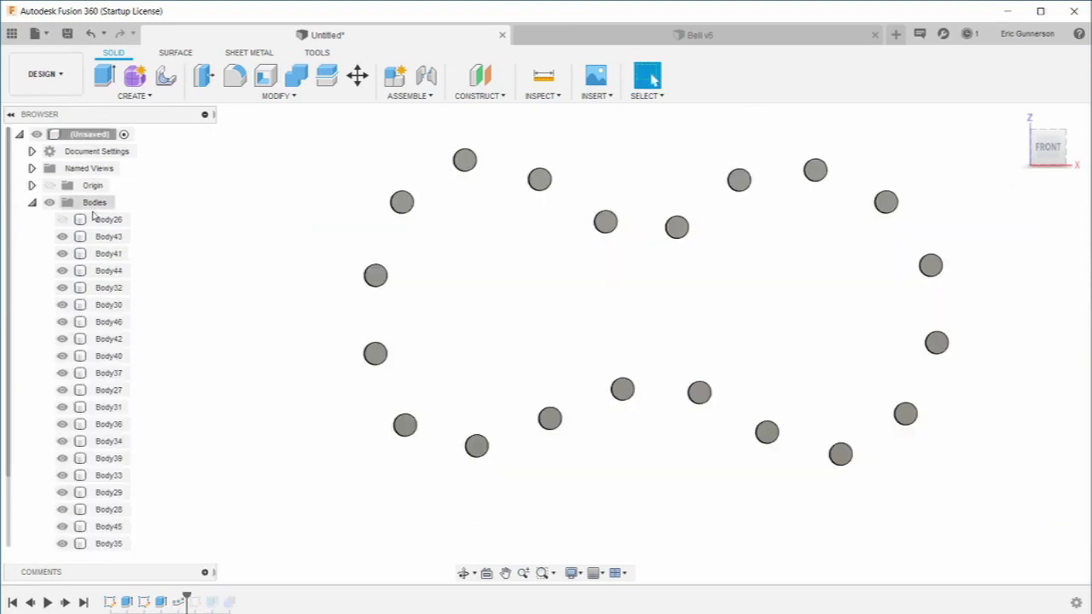
click(65, 221)
click(63, 220)
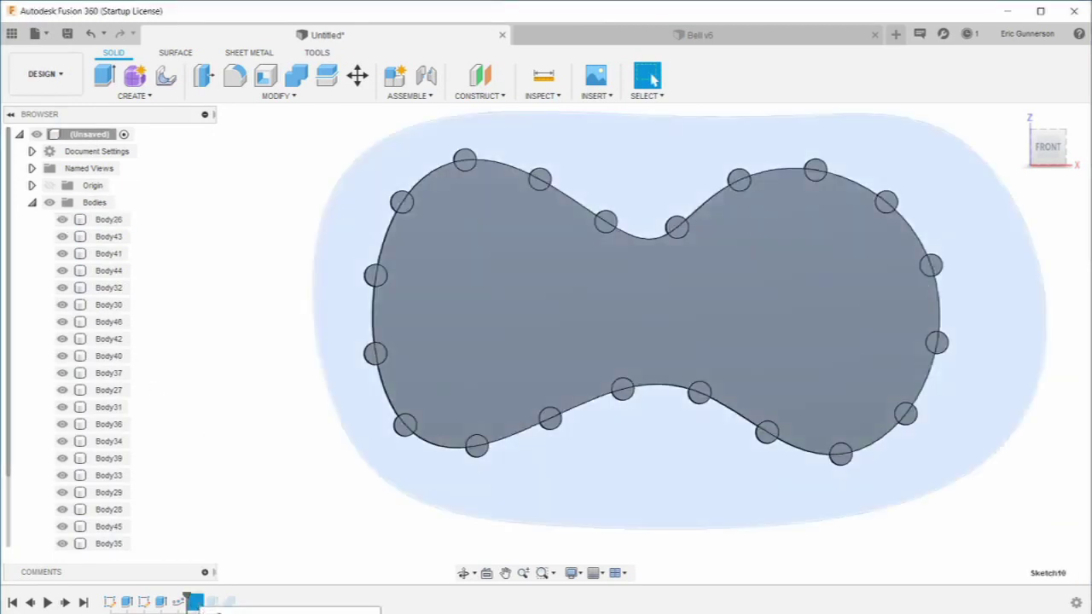
click(768, 310)
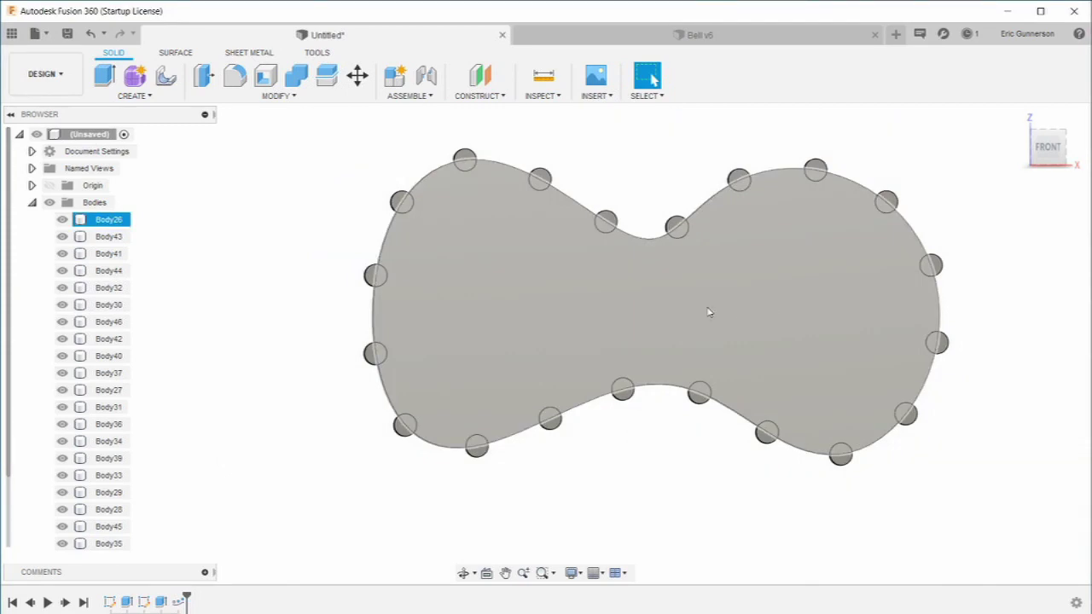
middle_drag(709, 311, 654, 334)
click(575, 178)
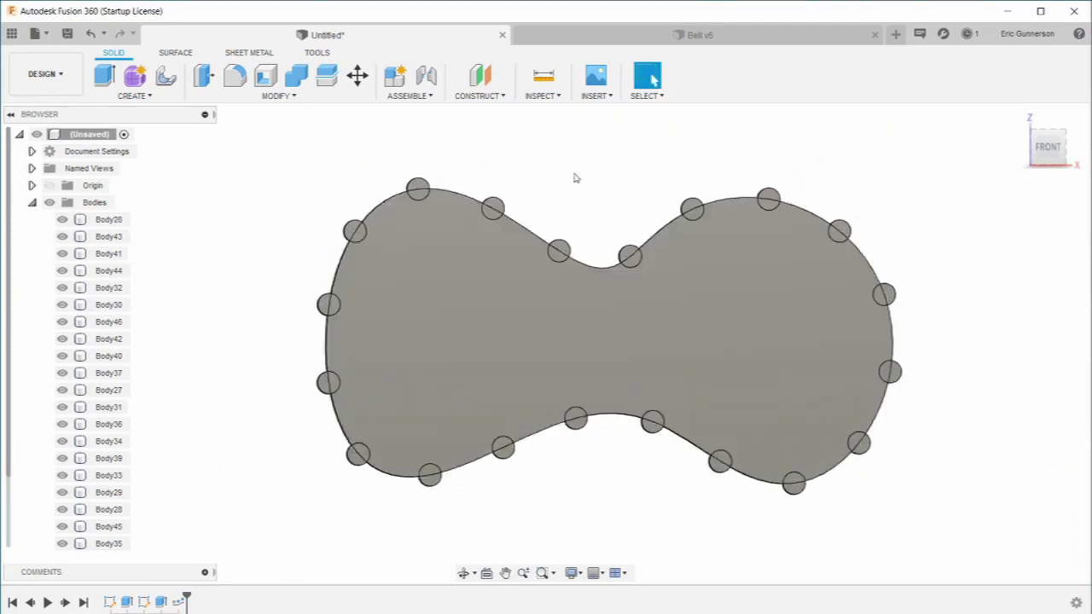
click(596, 278)
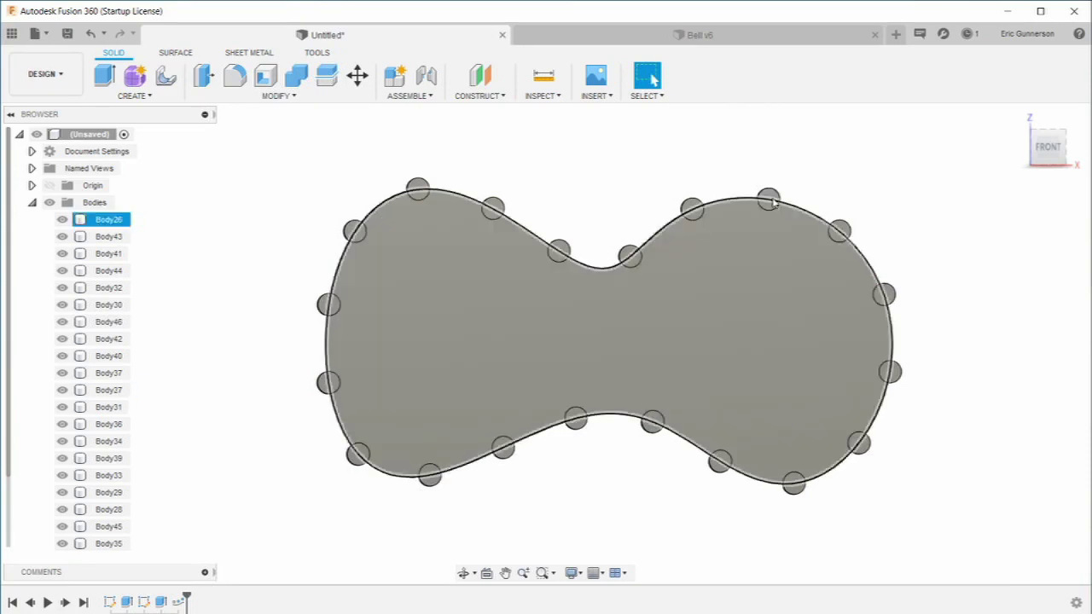
click(693, 208)
click(675, 268)
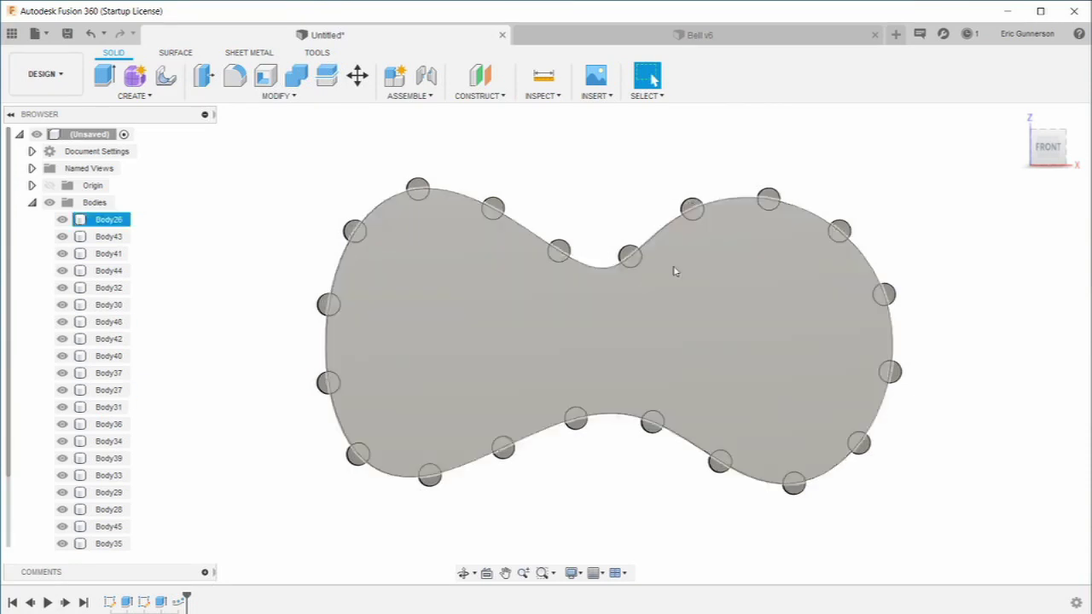
click(945, 232)
- Offset the perimeter edge face of the freeform plate, Body26, outward by about 6.05 mm using Offset Face
shift+middle_drag(938, 260, 934, 289)
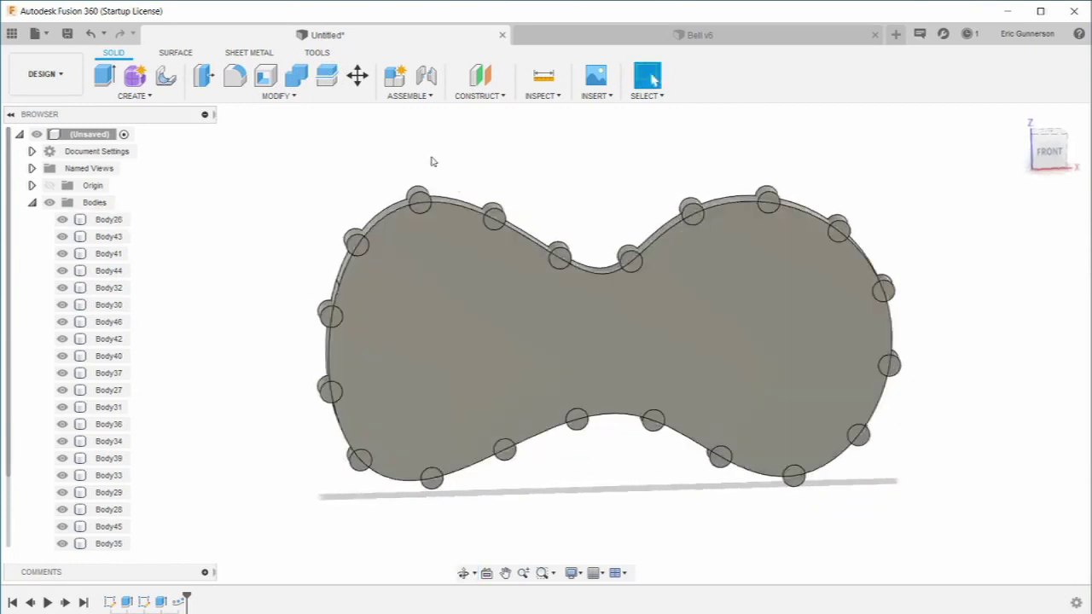
click(285, 97)
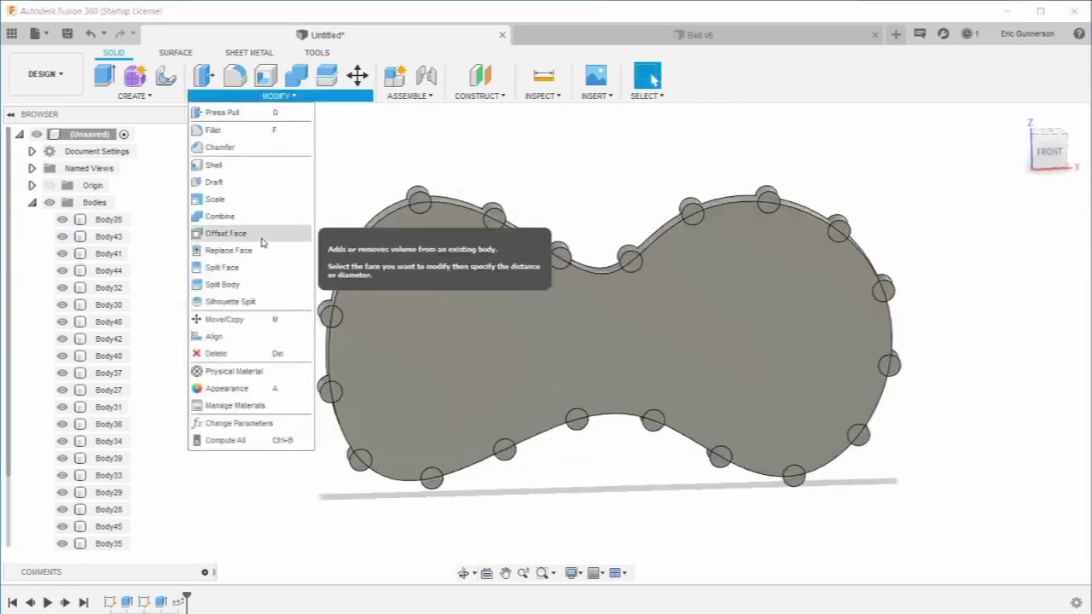
click(293, 233)
shift+middle_drag(953, 262, 916, 295)
click(799, 345)
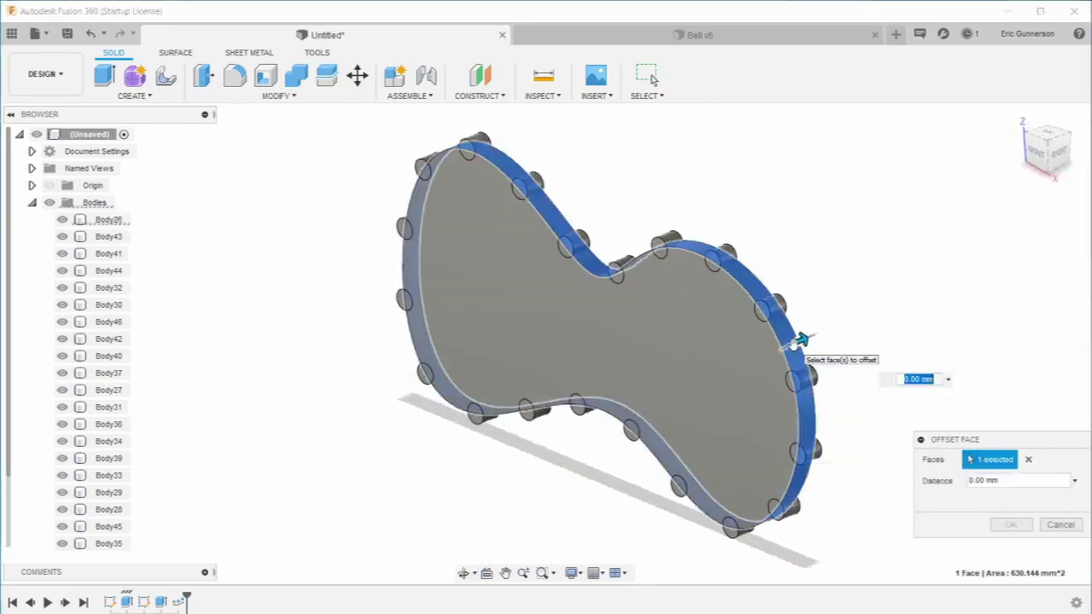
shift+middle_drag(863, 326, 914, 298)
drag(884, 251, 922, 233)
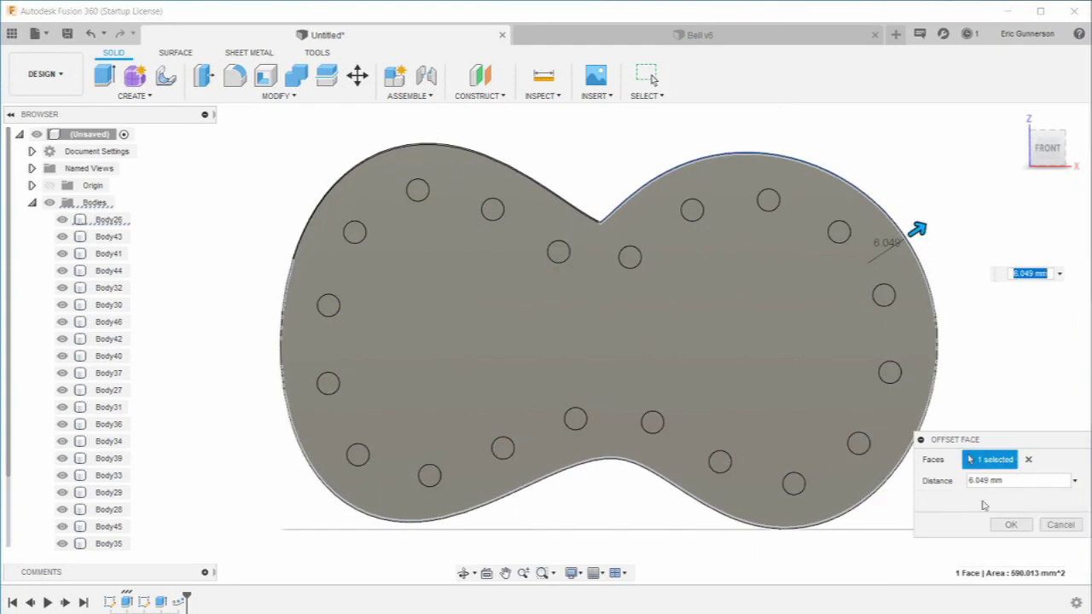
click(1011, 525)
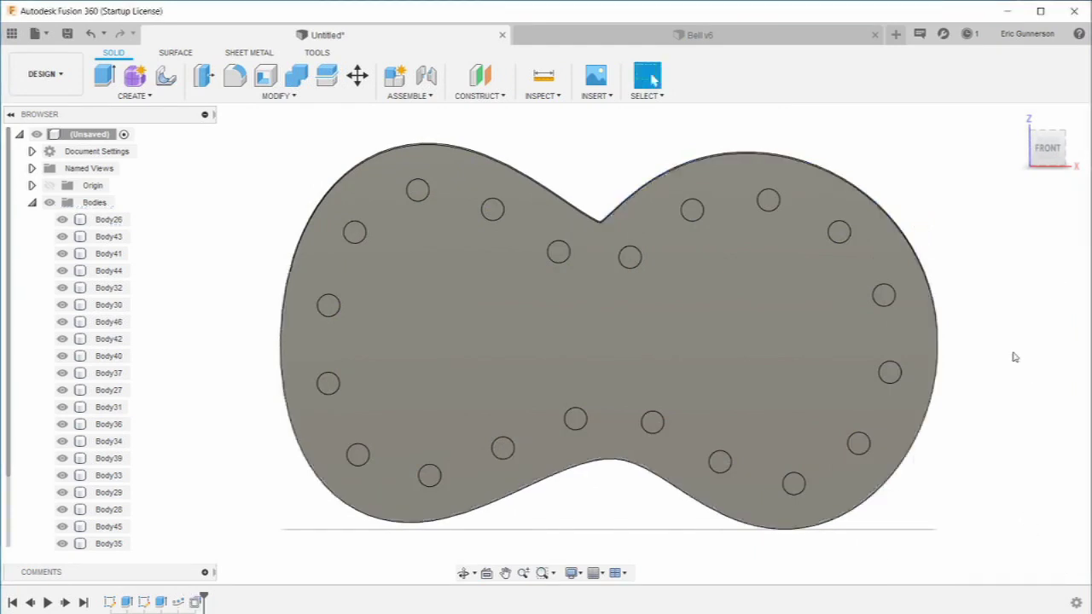
- Hide the enlarged plate, Body26, and start a Combine cut with all 20 cylinder bodies as the tool bodies
mouse_move(1007, 318)
shift+middle_down()
mouse_move(964, 349)
mouse_move(885, 351)
mouse_move(1007, 332)
shift+middle_up()
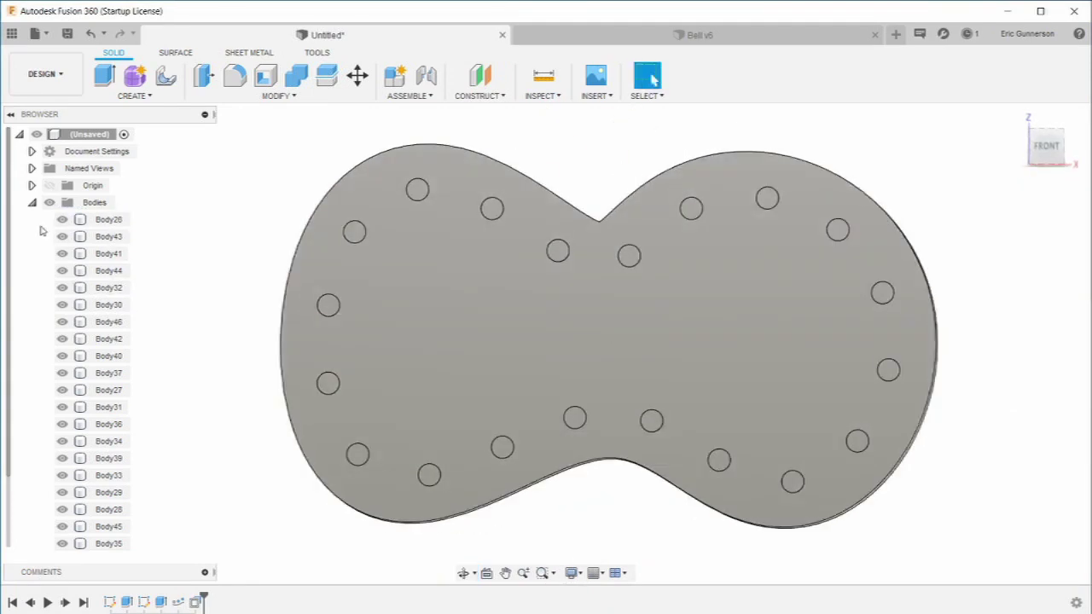
click(64, 221)
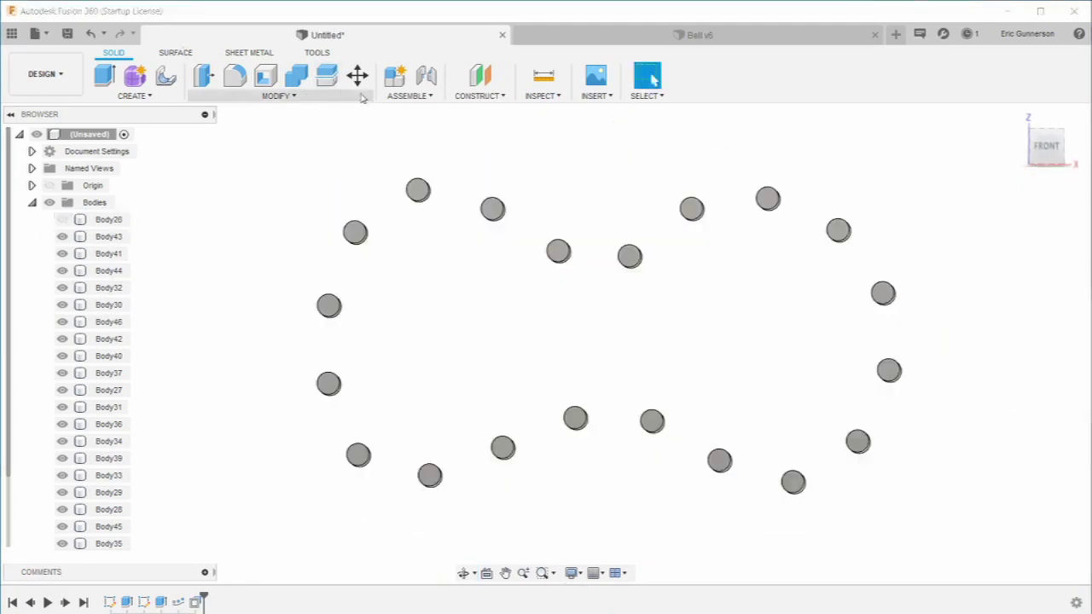
click(299, 96)
click(220, 214)
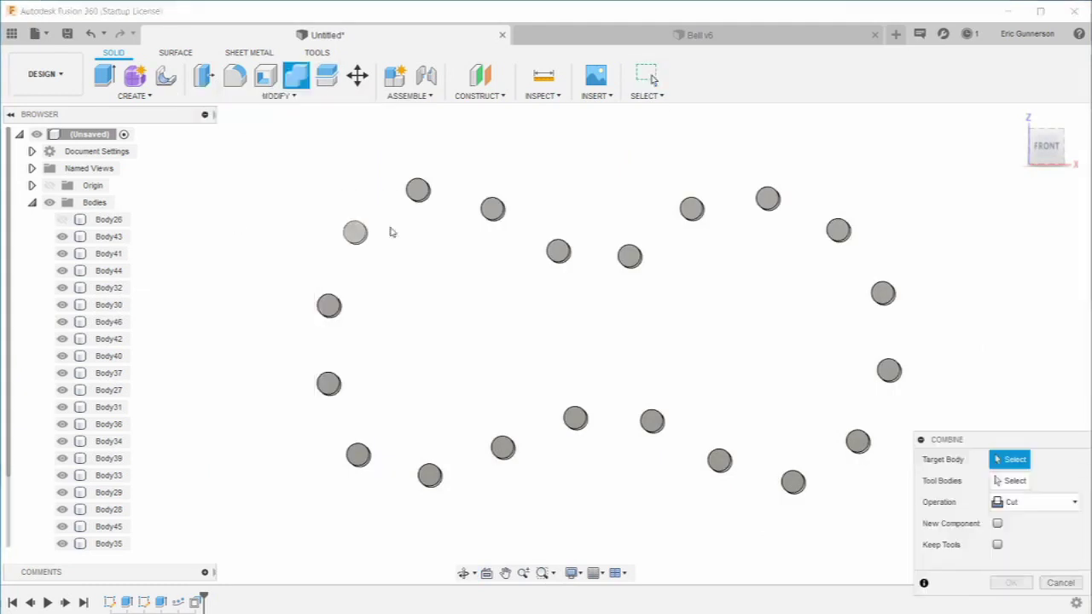
click(1011, 481)
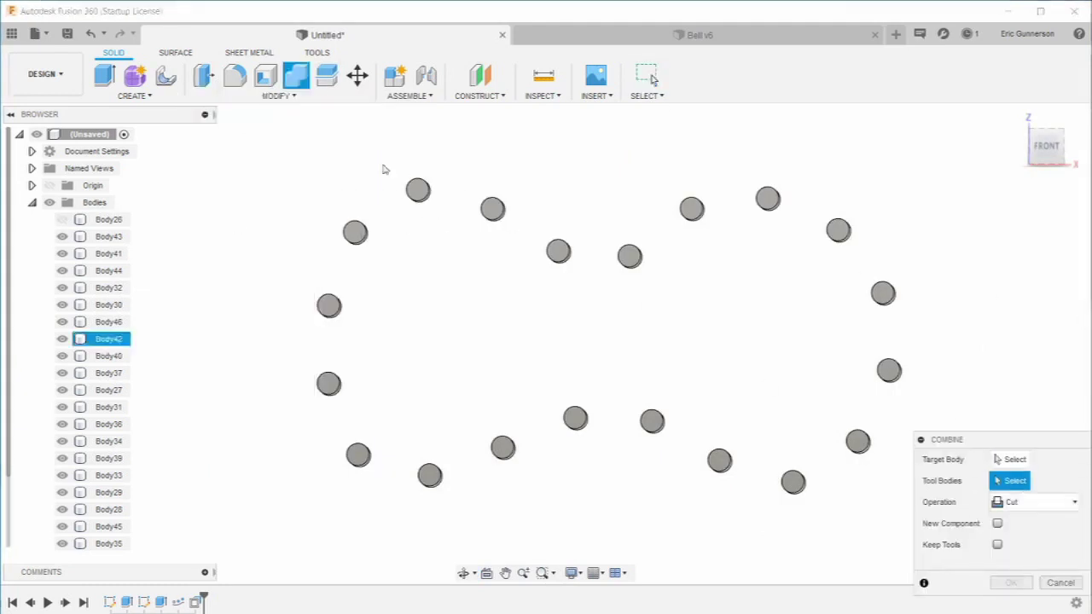
drag(231, 134, 964, 564)
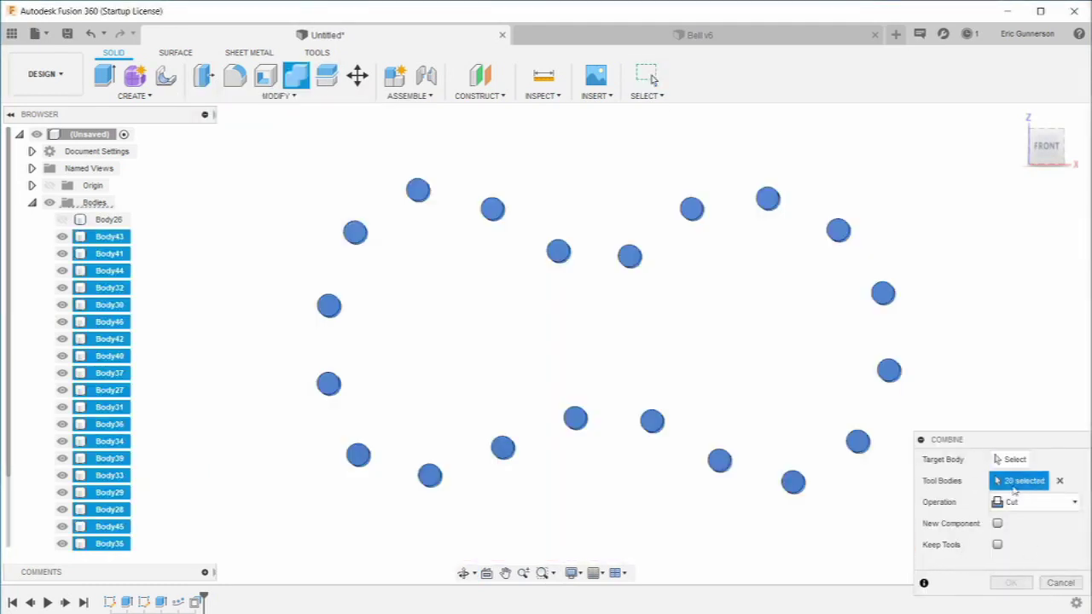
- Show the enlarged plate again, set Body26 as the target body, and complete the Combine cut
click(1011, 459)
click(62, 219)
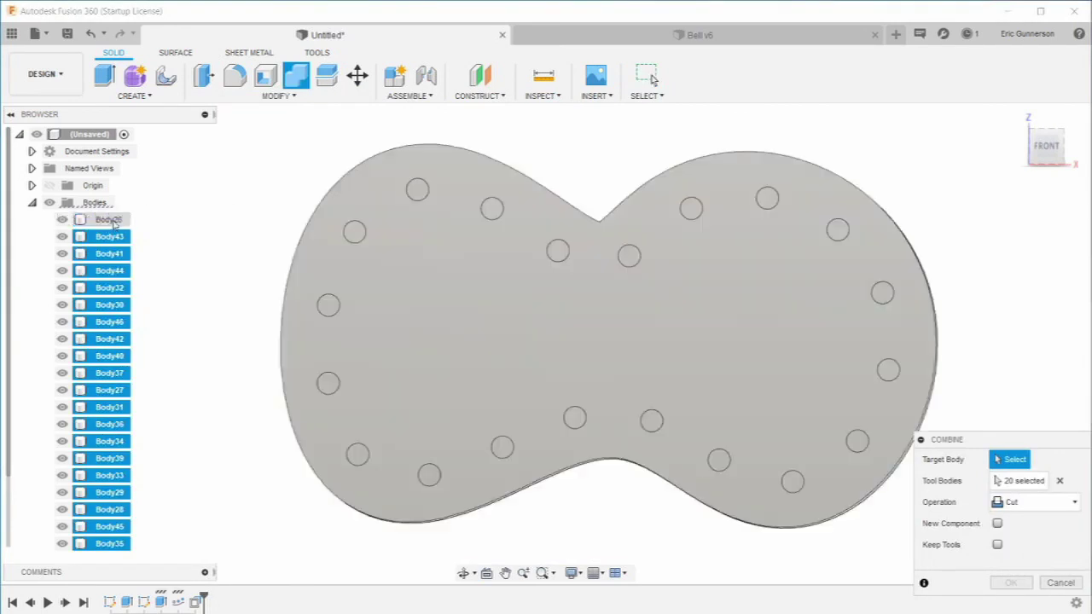
click(111, 220)
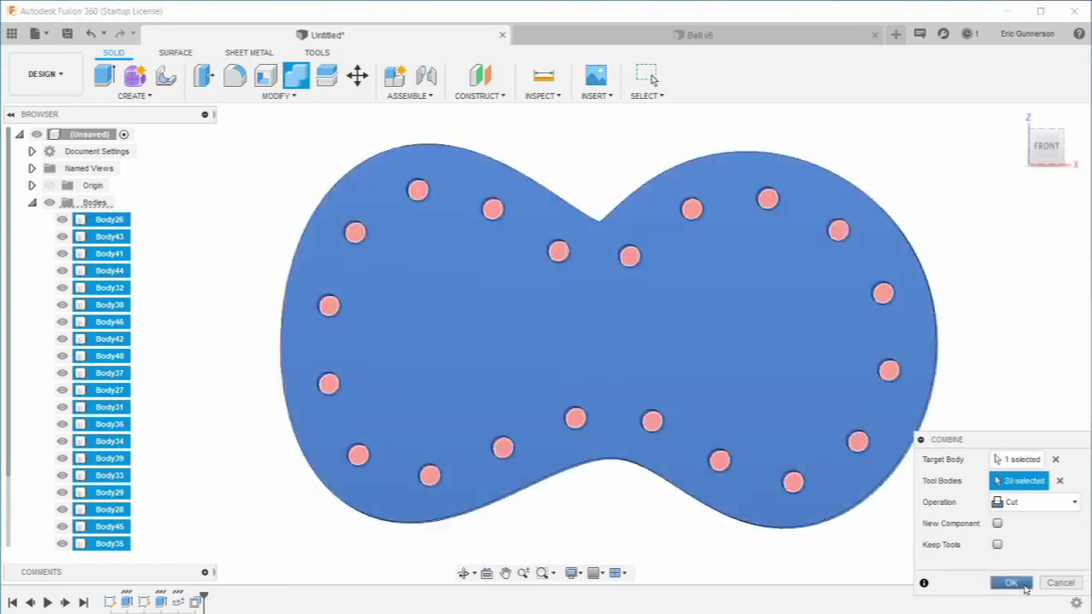
click(1027, 588)
shift+middle_drag(1021, 332, 968, 347)
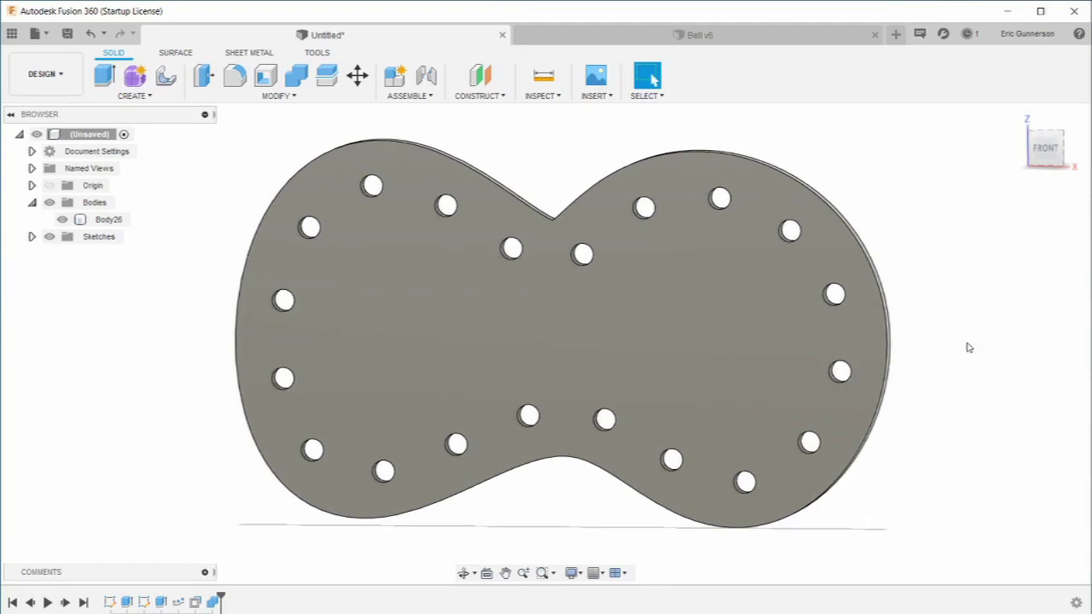
mouse_move(943, 346)
shift+middle_down()
mouse_move(978, 337)
mouse_move(938, 346)
mouse_move(947, 359)
mouse_move(943, 337)
shift+middle_up()
key(Escape)
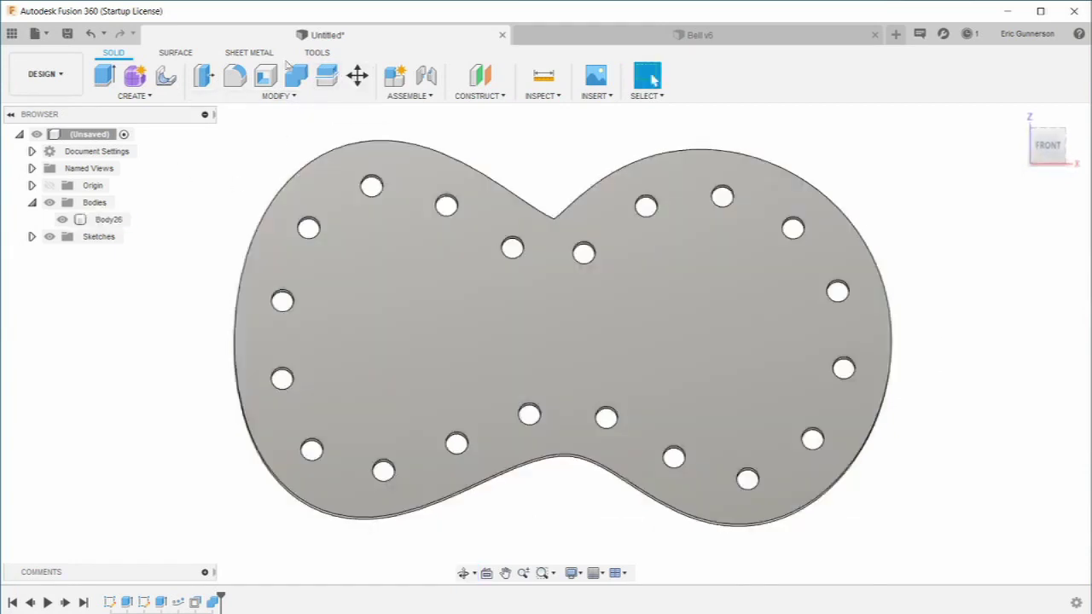
- Run Export to Origin on the front face of the perforated plate, Body26
click(320, 53)
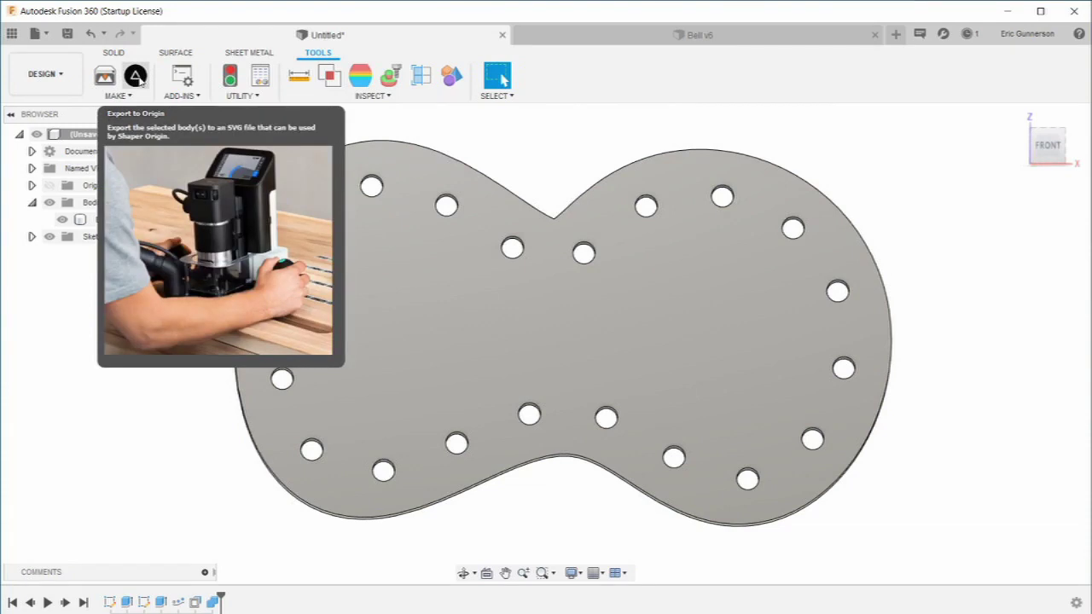
click(136, 77)
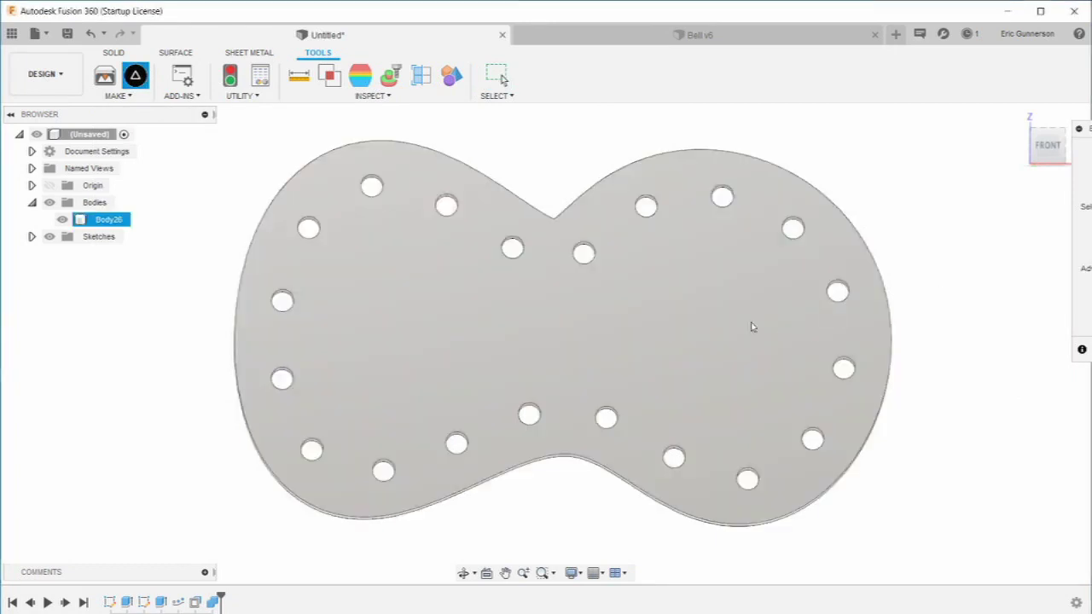
click(753, 326)
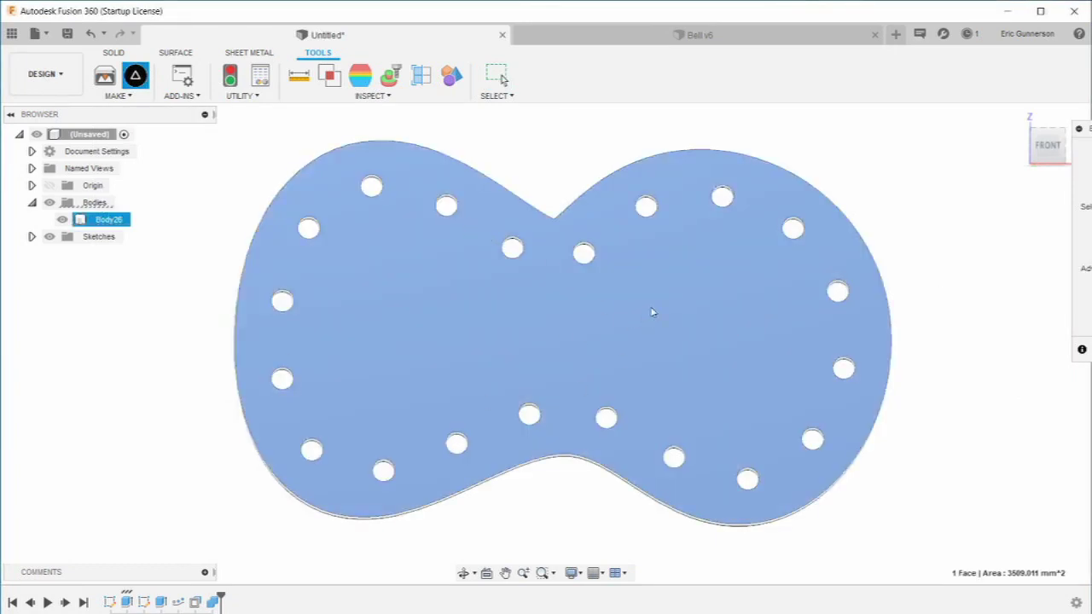
key(Return)
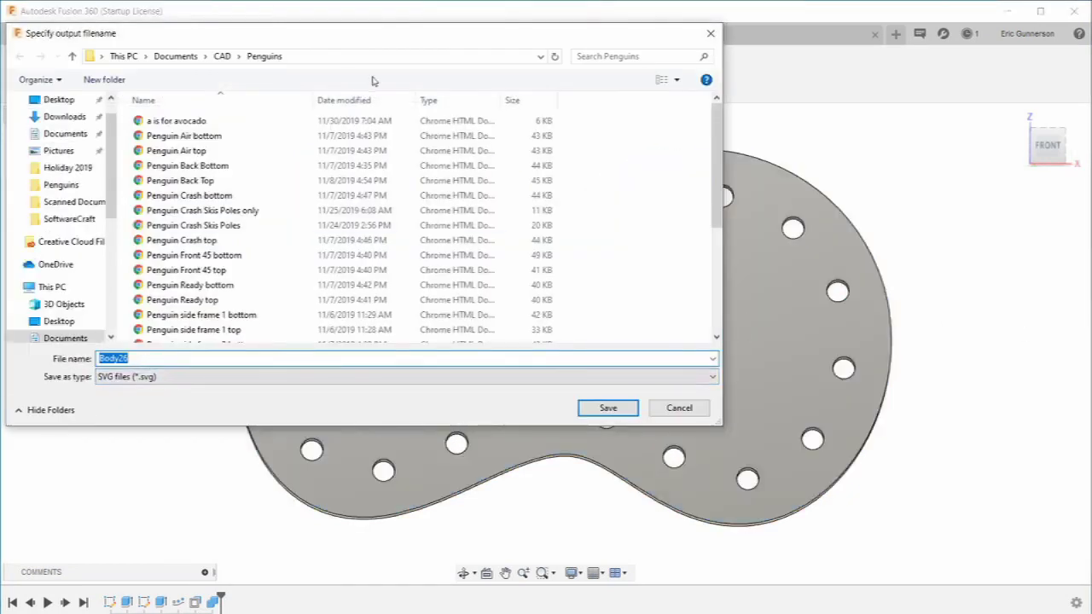
- Save the exported SVG file in the Documents folder under the name Penguin
drag(392, 39, 484, 87)
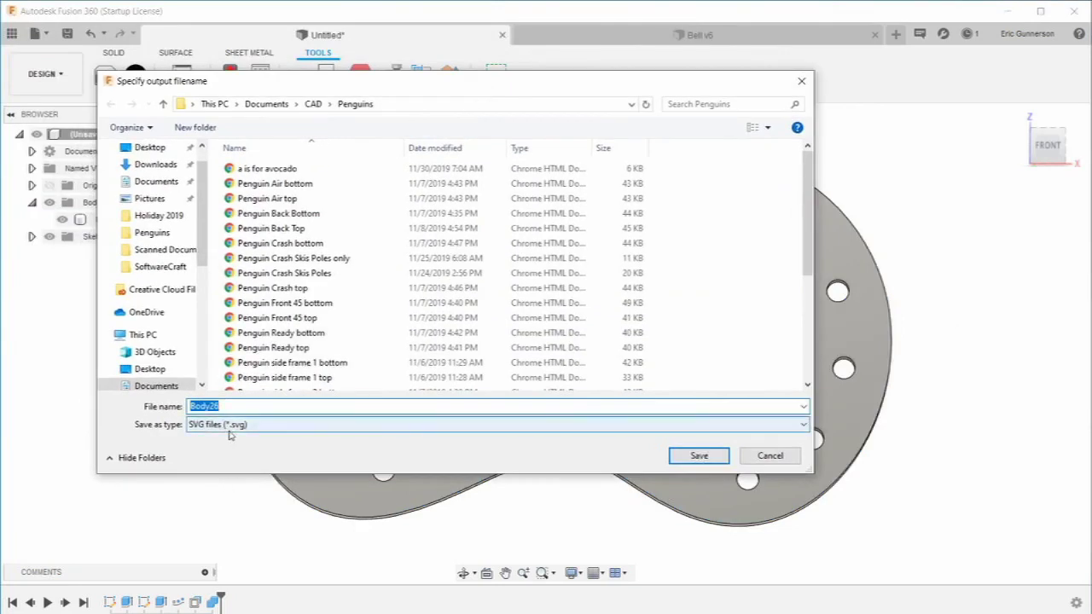
click(266, 103)
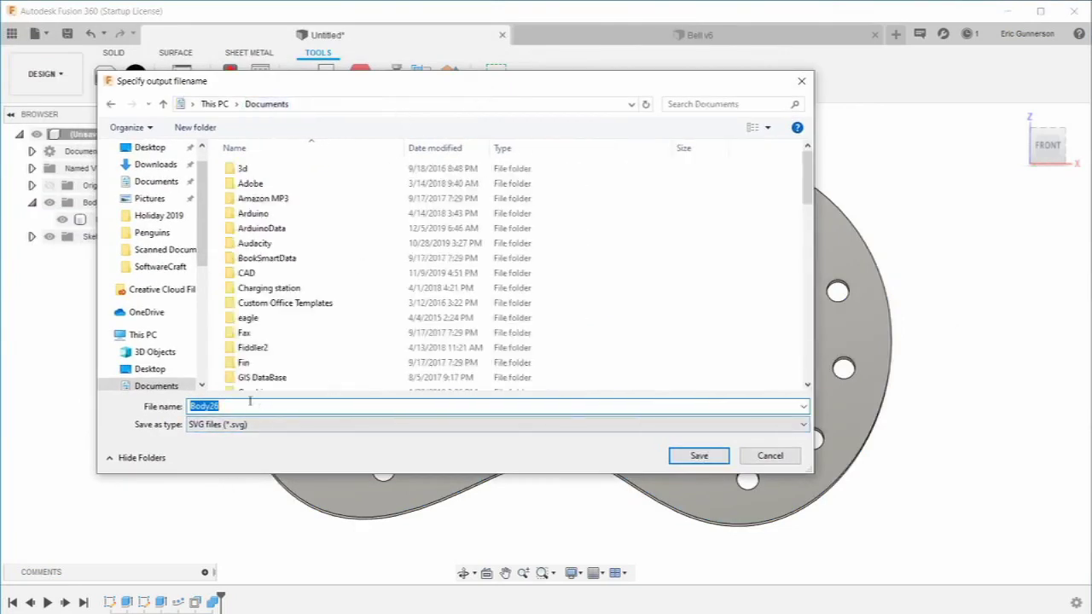
text(Penguin)
key(Return)
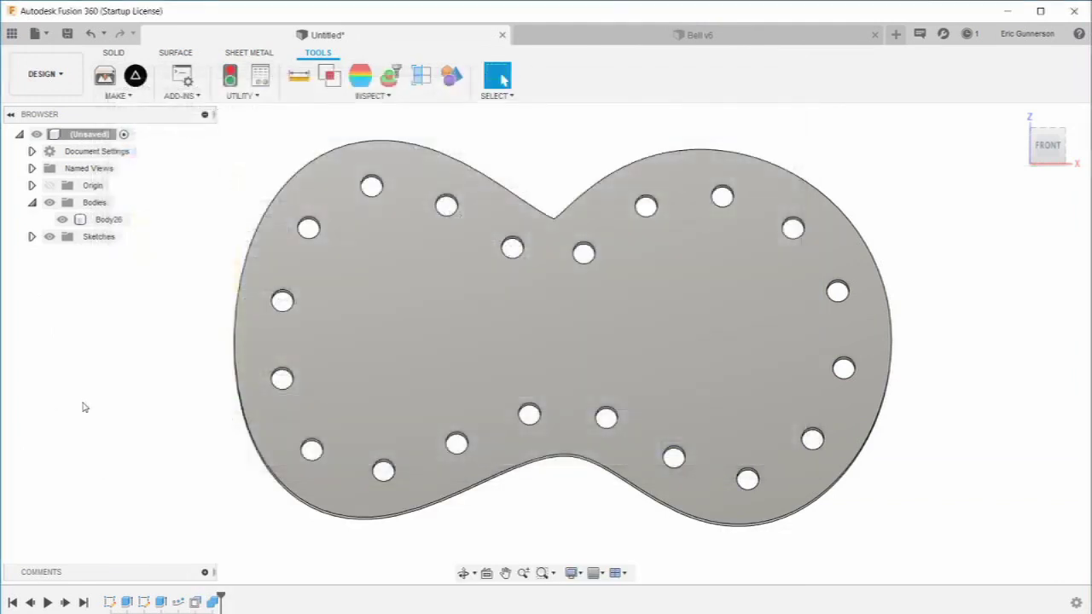